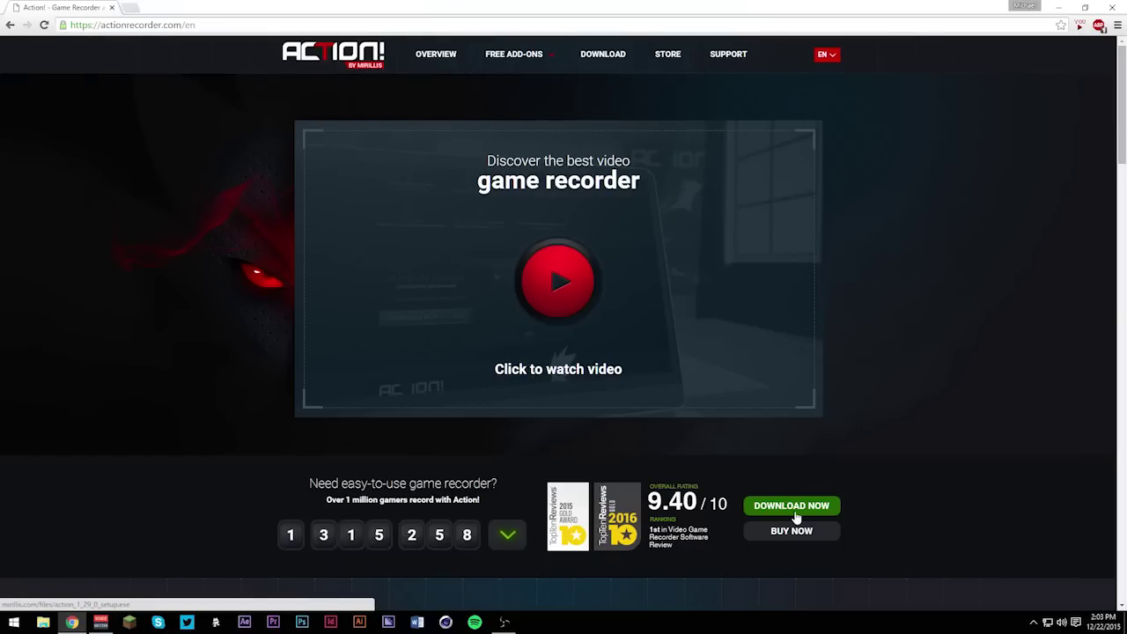
scroll(902, 479, "down", 9)
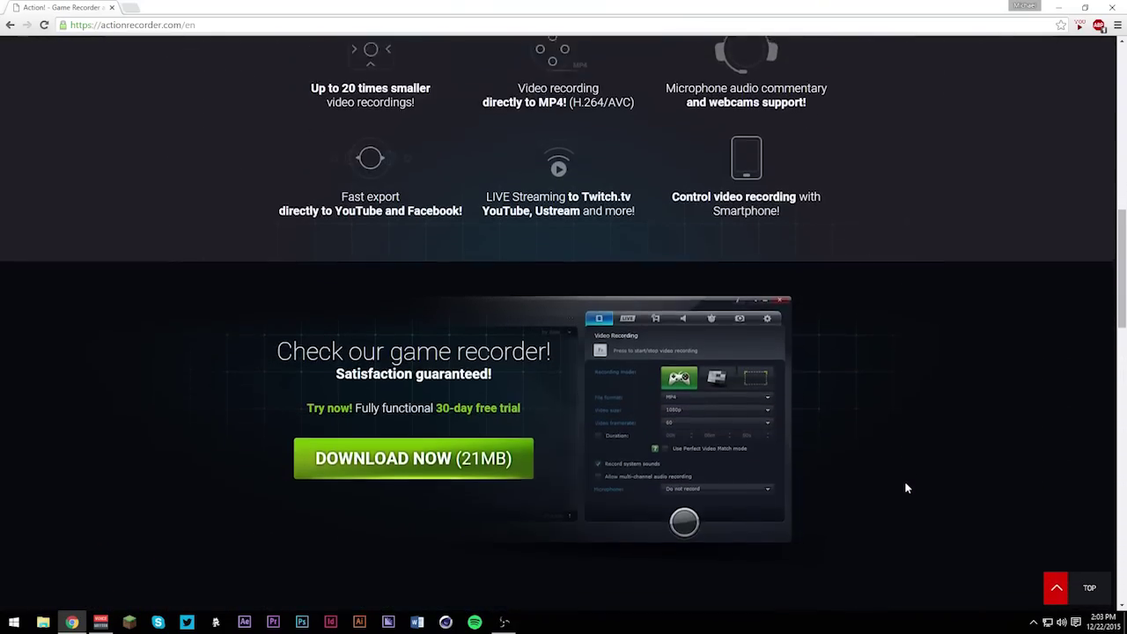
scroll(904, 488, "down", 15)
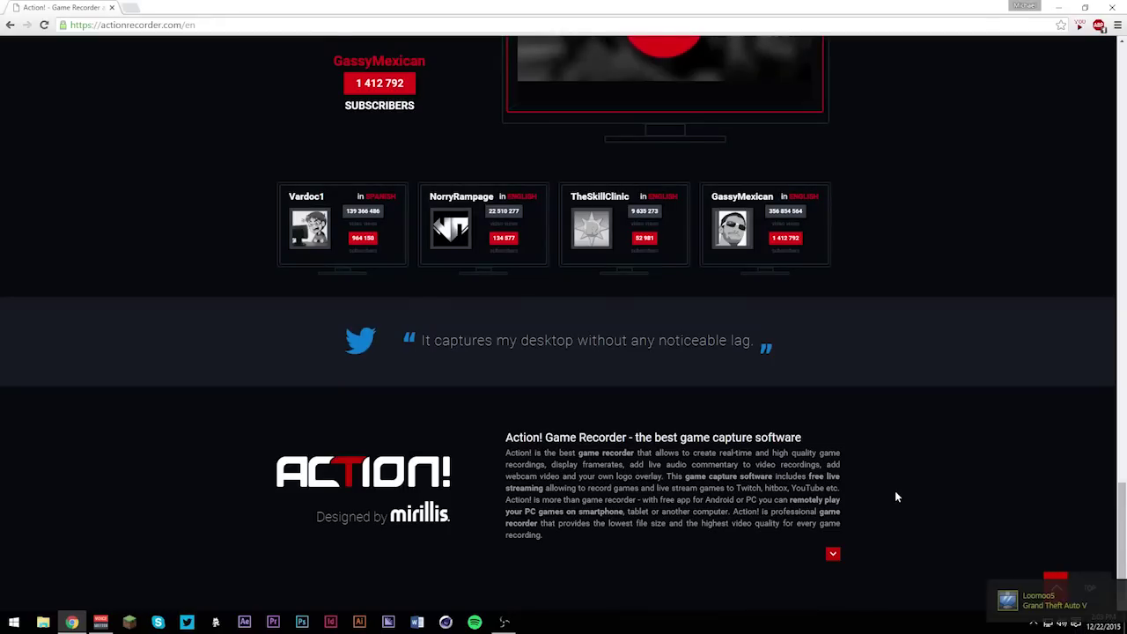
scroll(894, 498, "up", 10)
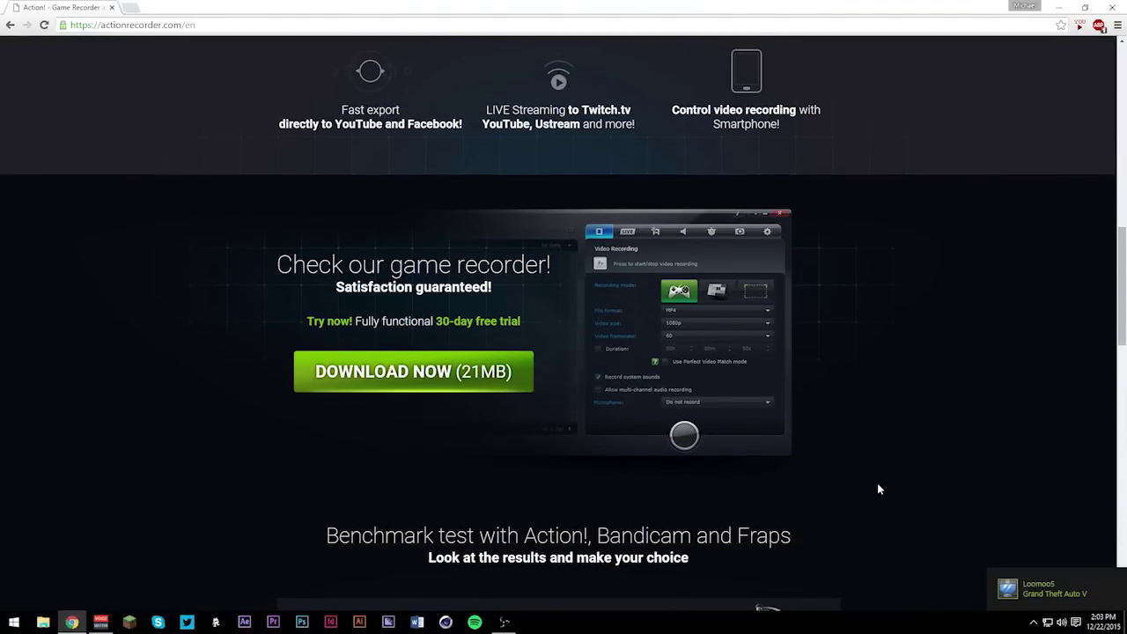
scroll(879, 487, "up", 5)
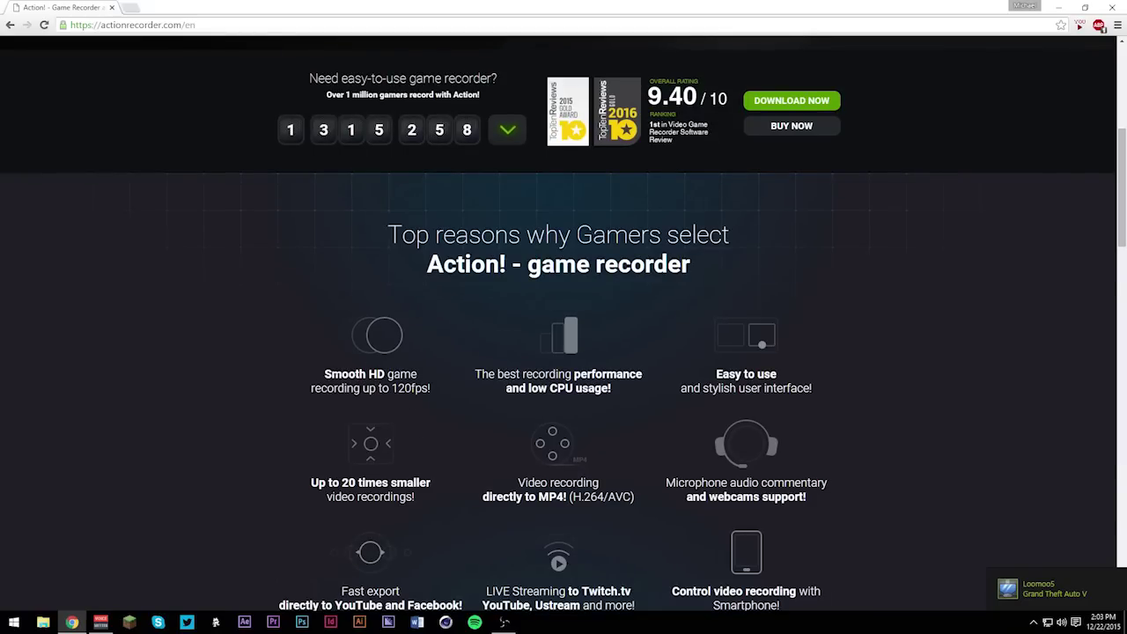
left_click_drag(438, 264, 437, 394)
left_click(438, 394)
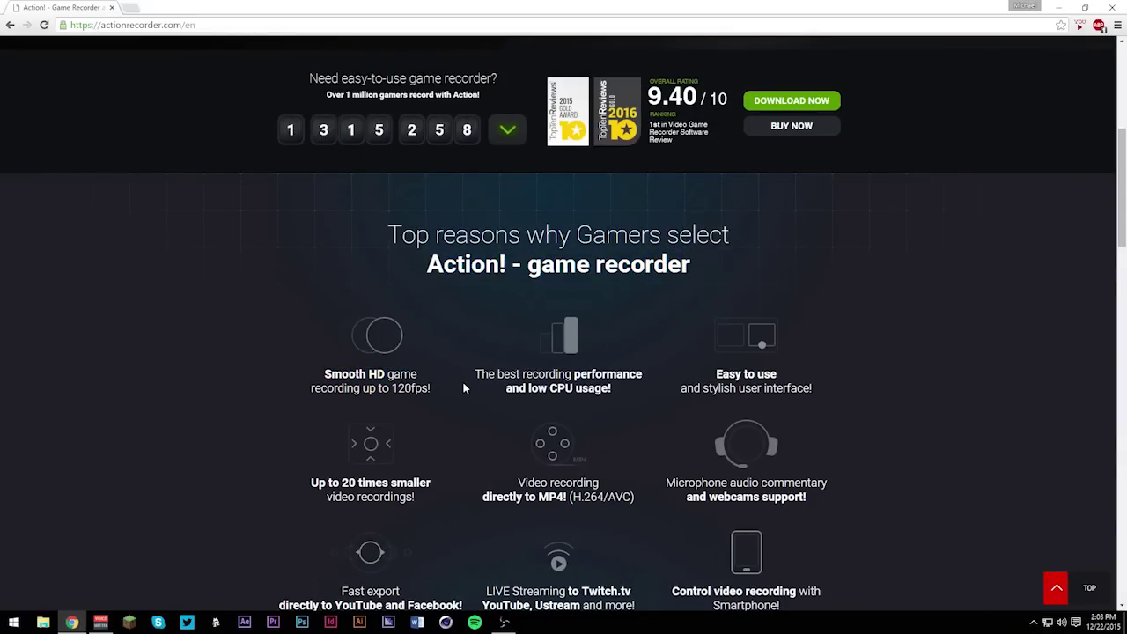
scroll(466, 387, "down", 1)
scroll(467, 387, "down", 1)
left_click_drag(497, 256, 621, 282)
left_click(620, 282)
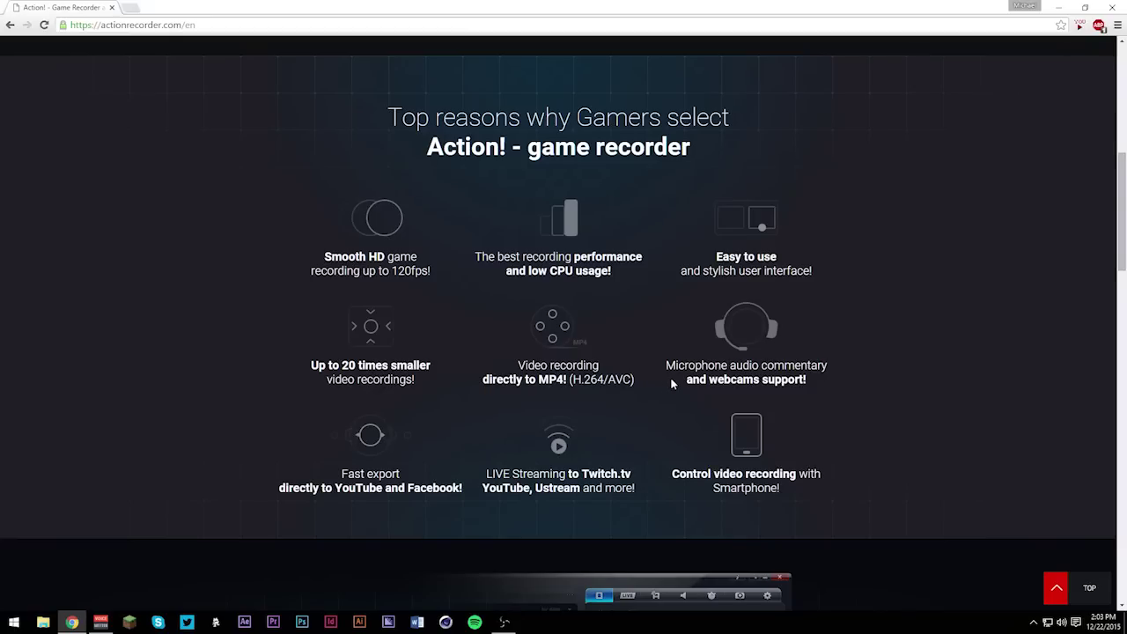
left_click_drag(311, 365, 435, 388)
left_click(435, 387)
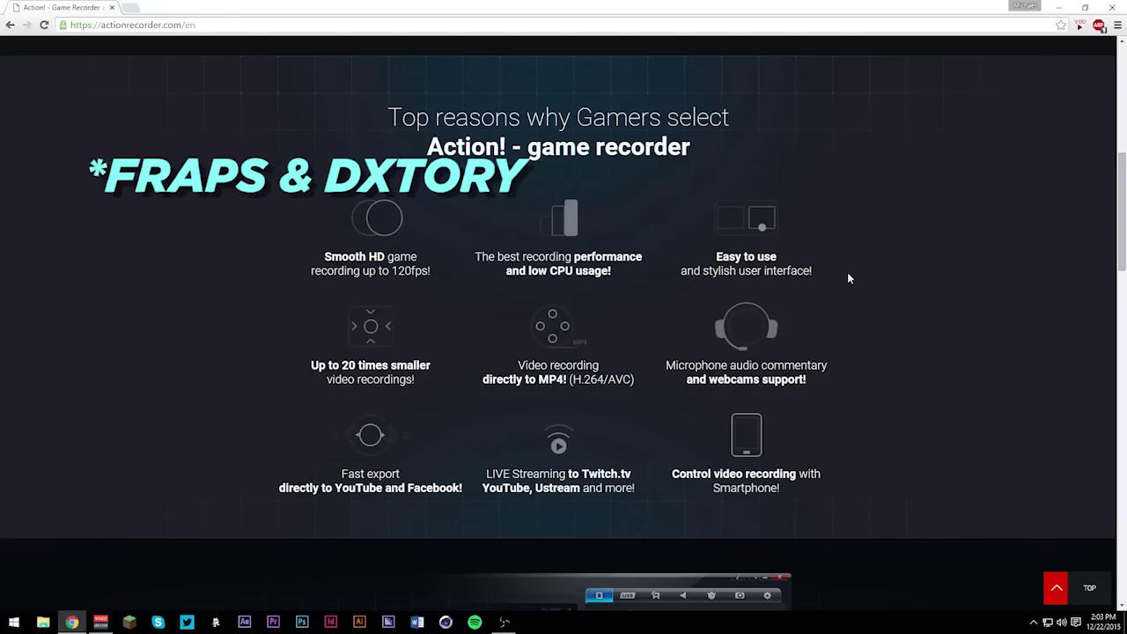
left_click_drag(665, 364, 829, 365)
left_click(830, 365)
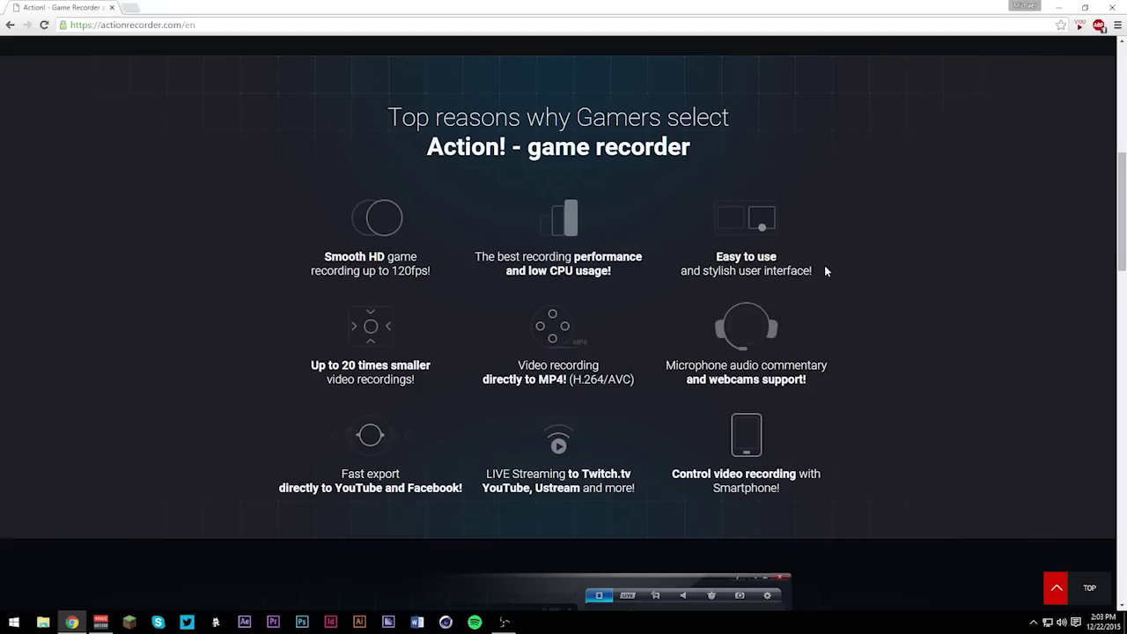
left_click_drag(825, 270, 715, 256)
left_click(899, 343)
scroll(892, 547, "down", 3)
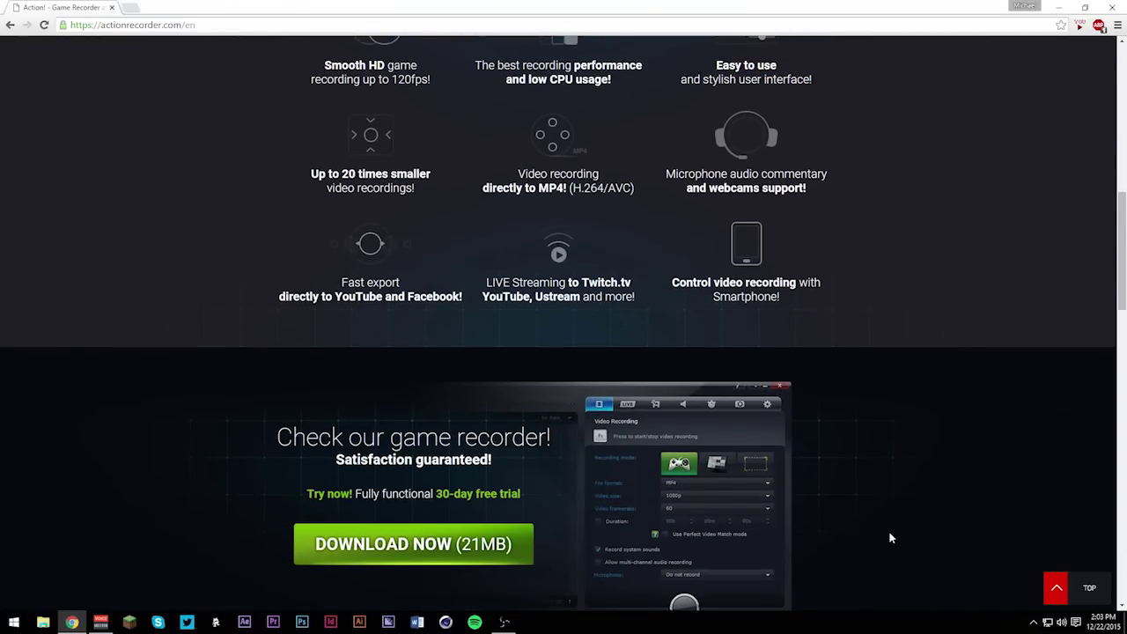
left_click_drag(297, 221, 463, 239)
left_click(465, 268)
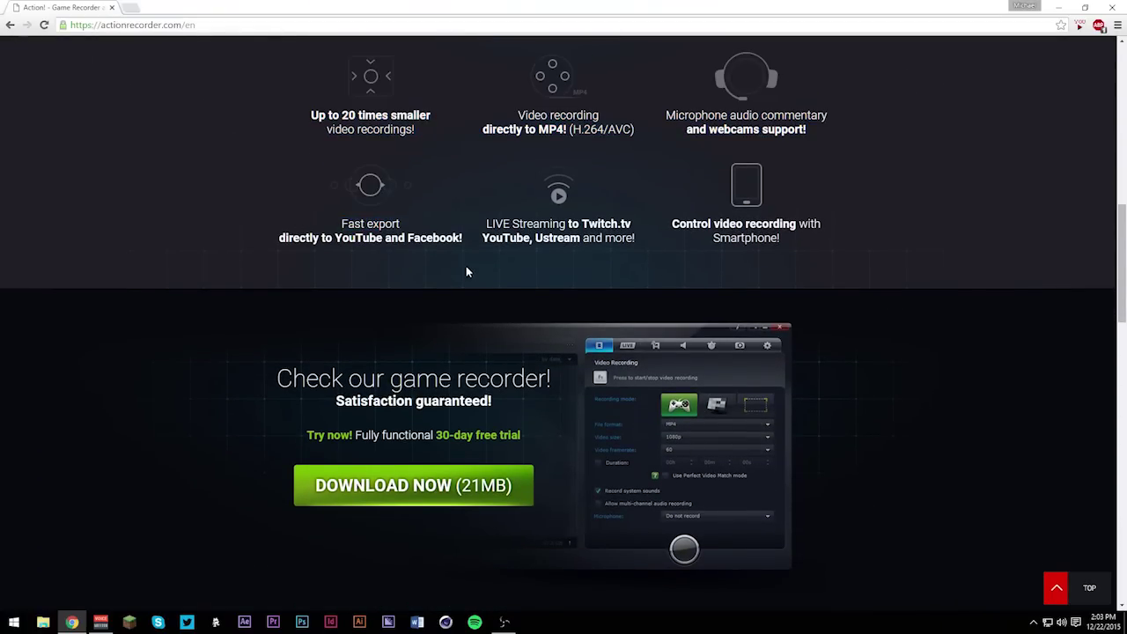
scroll(546, 352, "up", 2)
left_click_drag(299, 70, 640, 385)
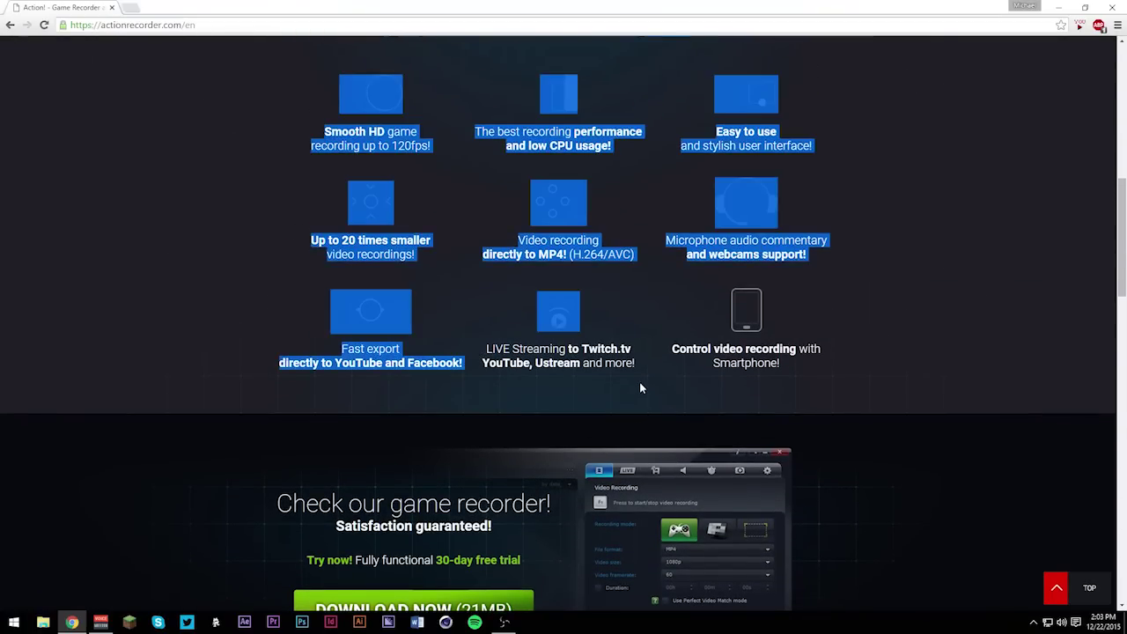
left_click(708, 449)
scroll(884, 555, "up", 2)
scroll(881, 550, "up", 6)
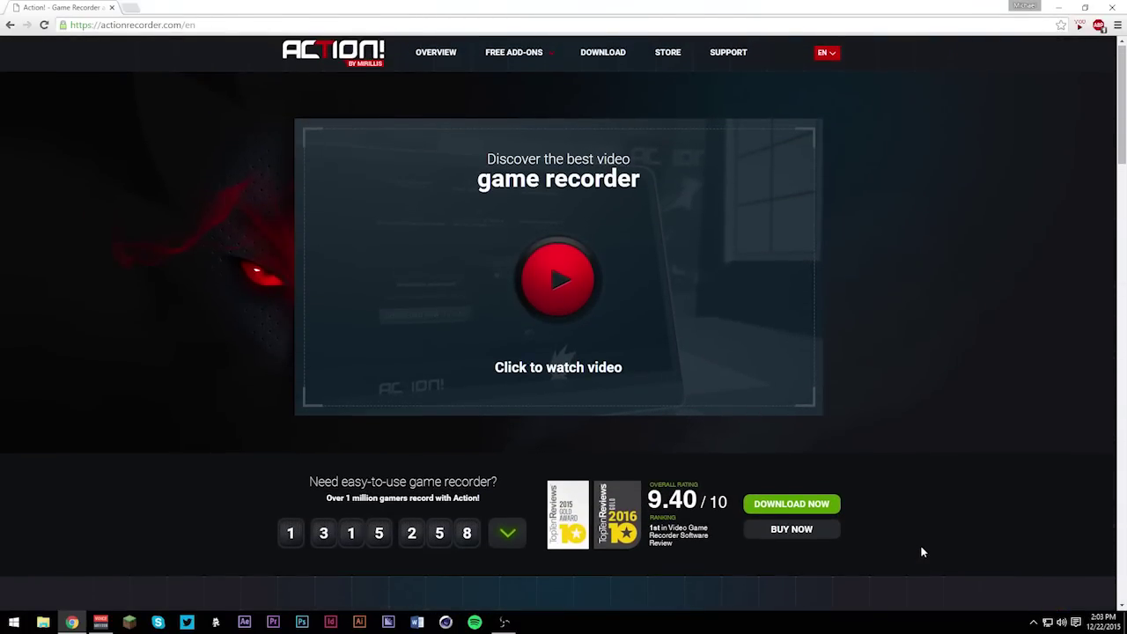
Step: Download the Action! installer, keep the file and save it onto the desktop
left_click(806, 509)
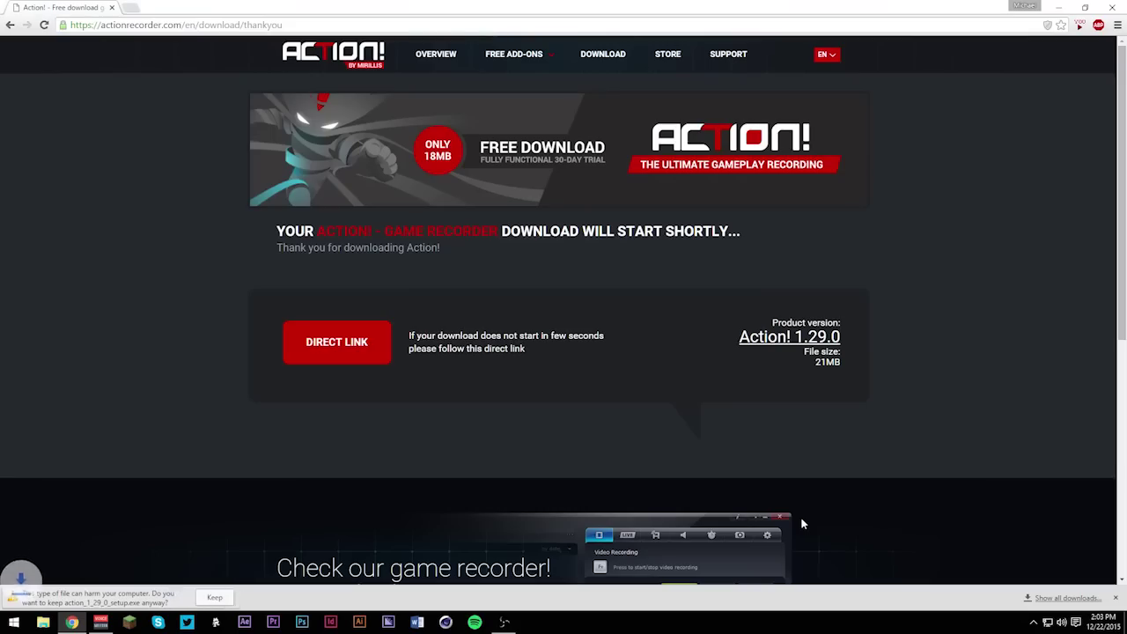
left_click(218, 598)
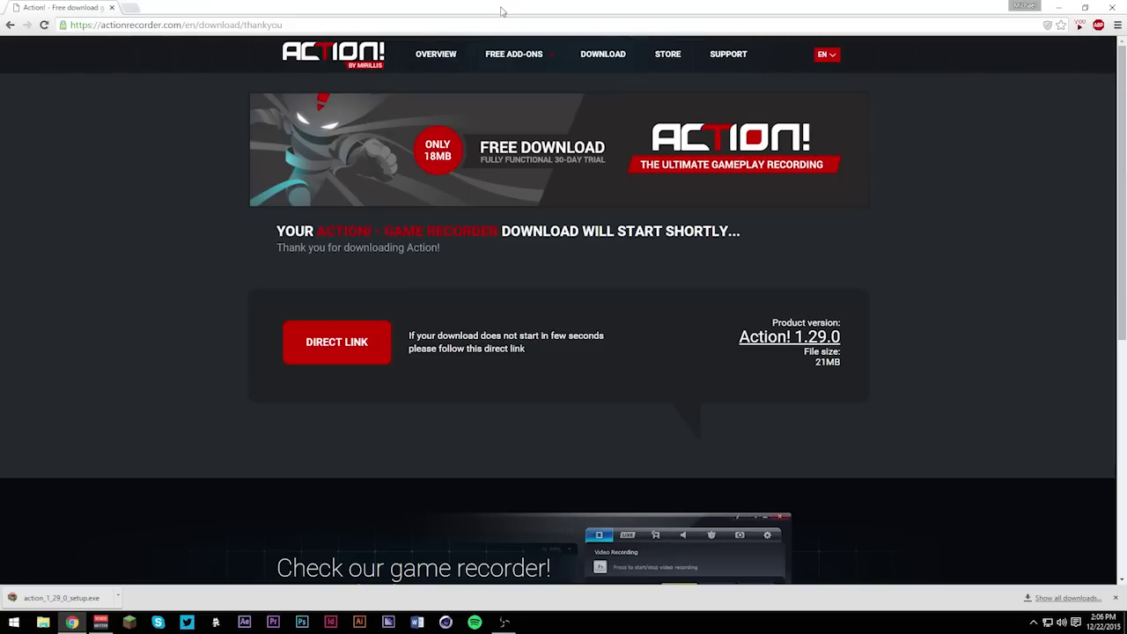
left_click_drag(503, 11, 447, 42)
left_click_drag(231, 382, 870, 154)
key("super+d")
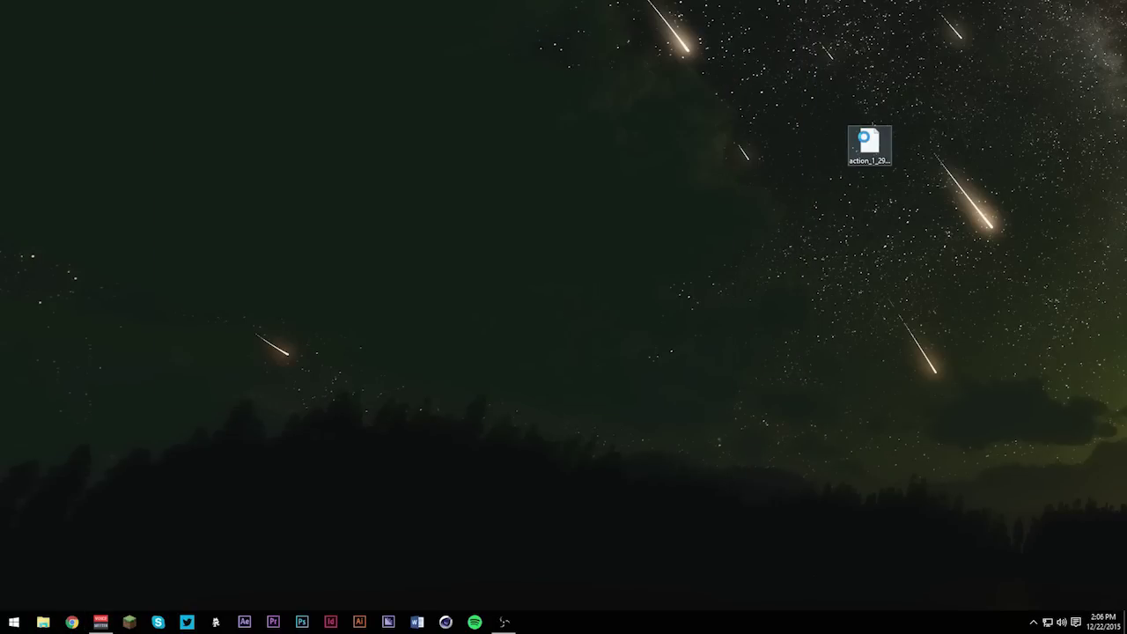
Step: Run the installer as administrator in English and accept the licence to install Action! 1.29.0
right_click(863, 139)
left_click(911, 159)
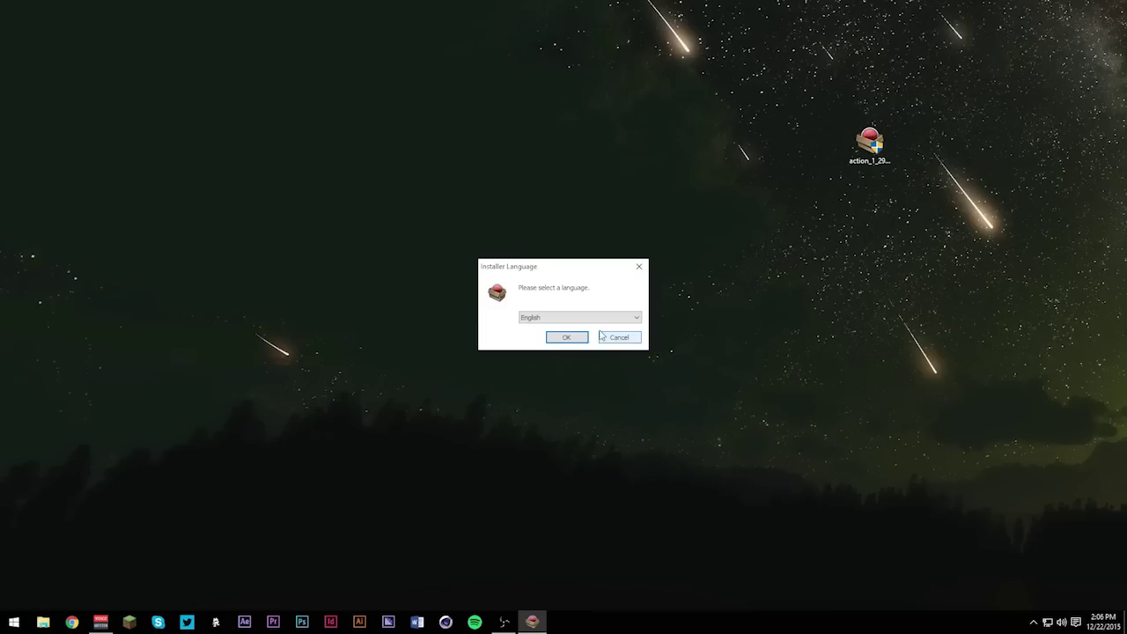
left_click(562, 335)
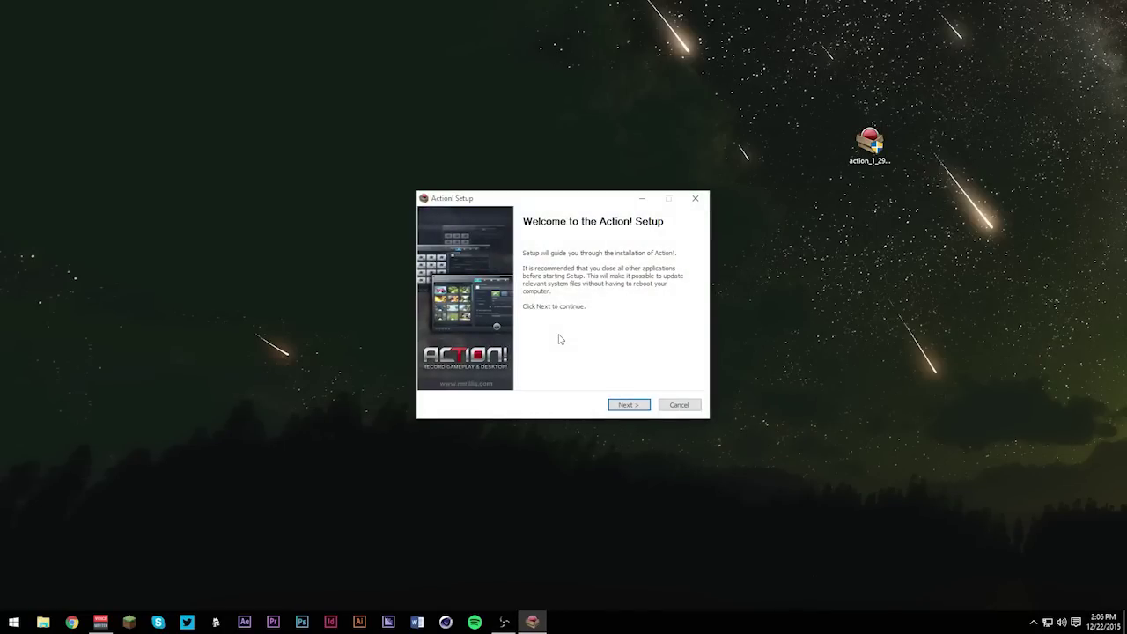
left_click(641, 405)
left_click(641, 405)
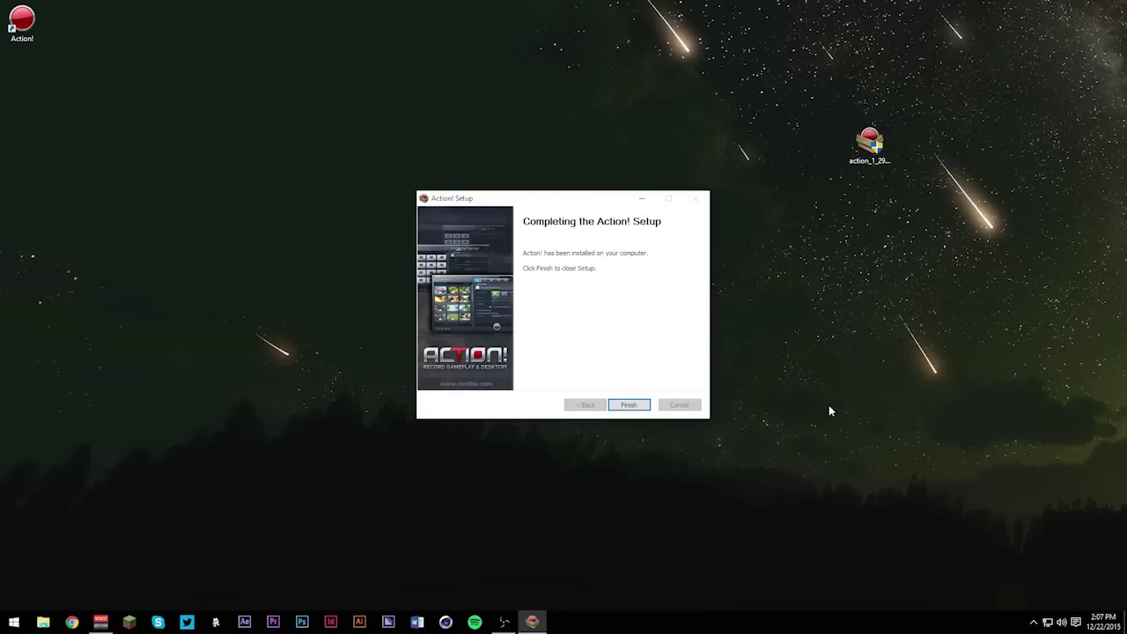
Step: Finish setup to launch Action!, close the thank-you web page and move the trial dialog up
left_click(629, 405)
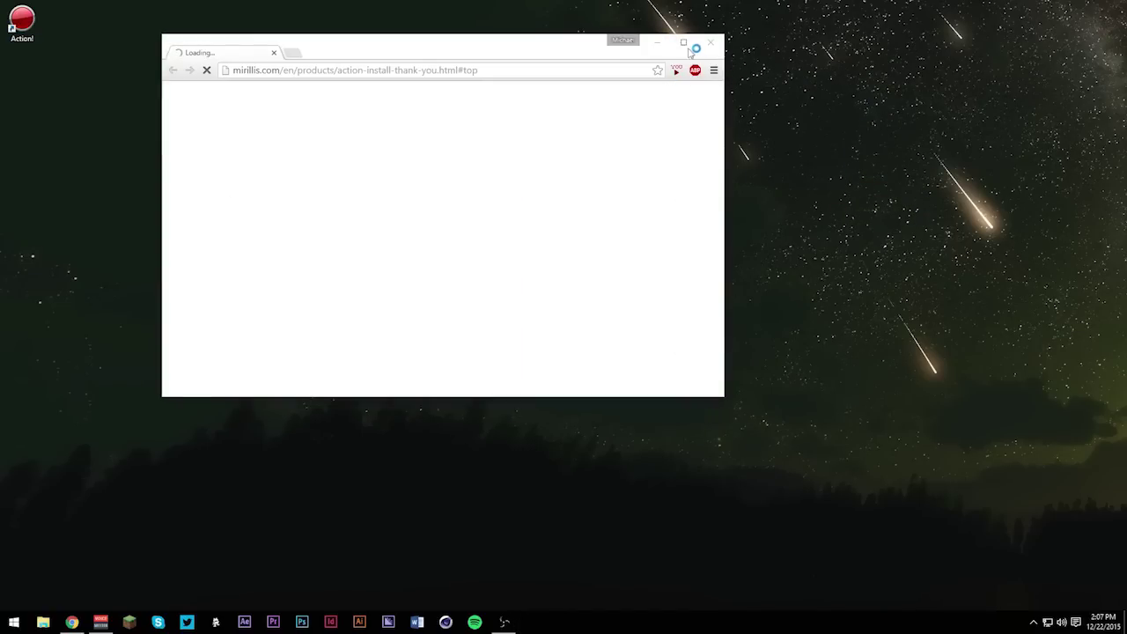
left_click(710, 44)
left_click_drag(35, 35, 1096, 313)
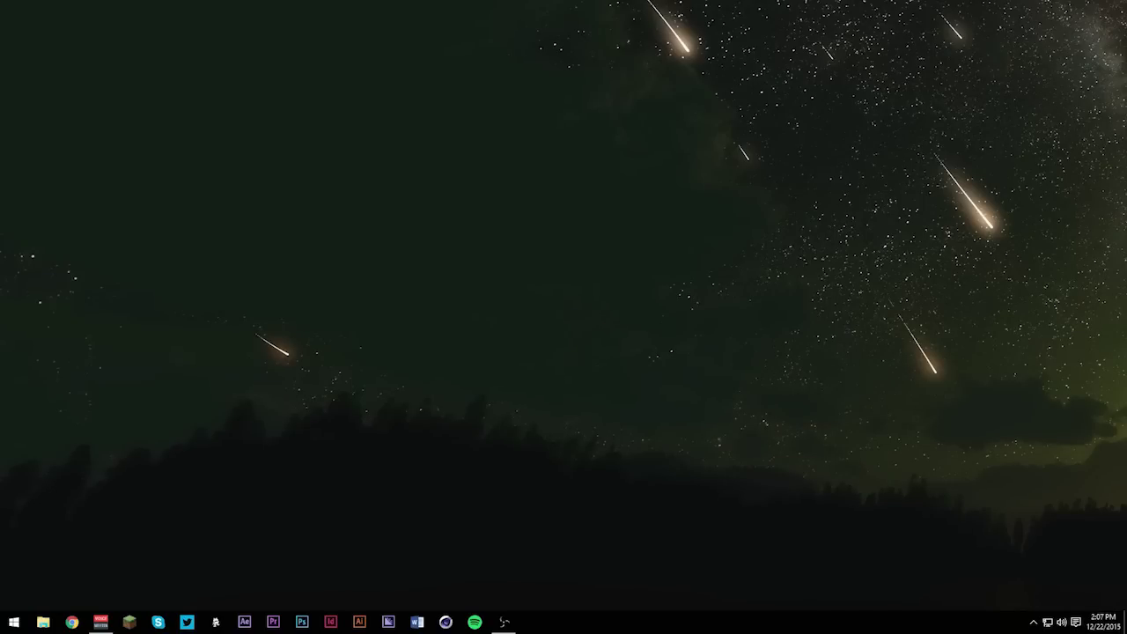
left_click_drag(617, 220, 629, 159)
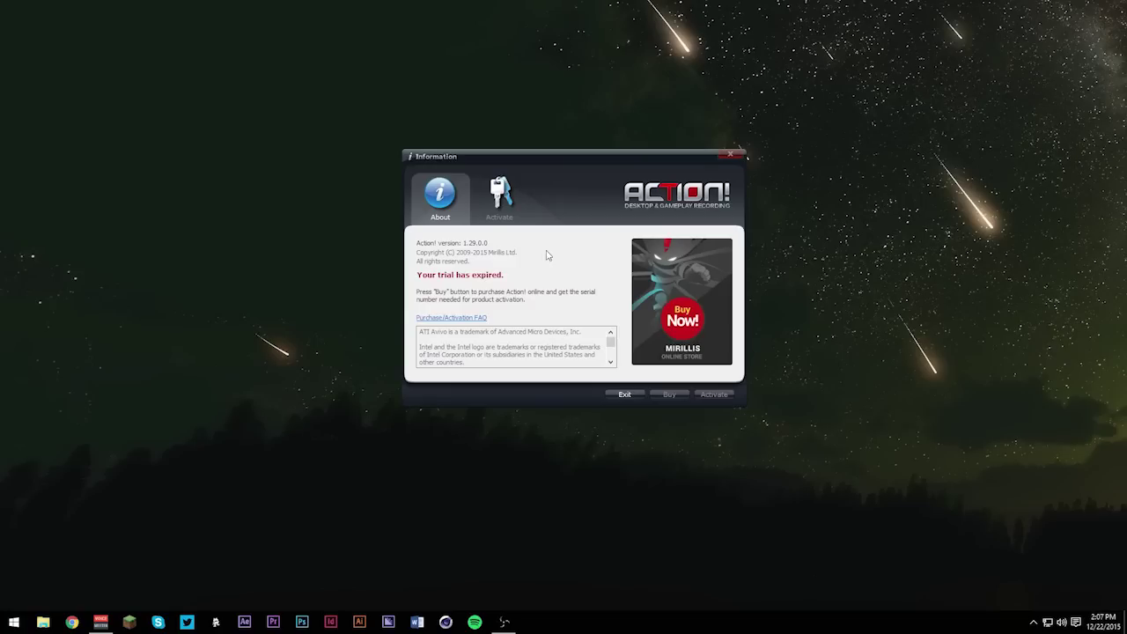
Step: Activate Action! with the licence name and serial number, then dismiss the confirmation dialogs
left_click(508, 216)
left_click(488, 337)
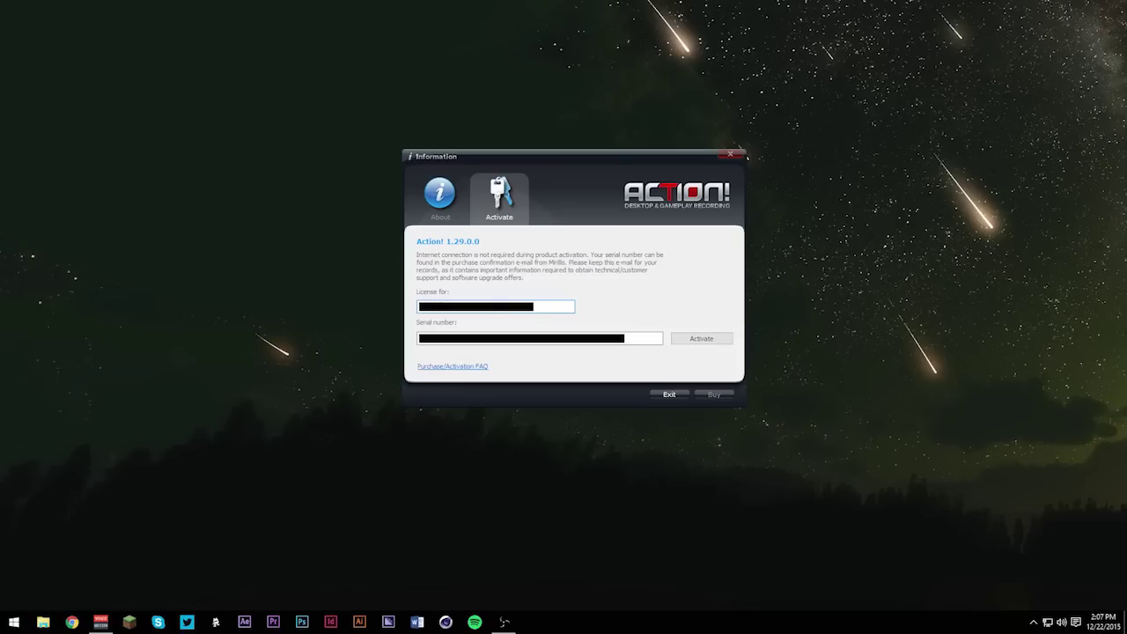
left_click(706, 339)
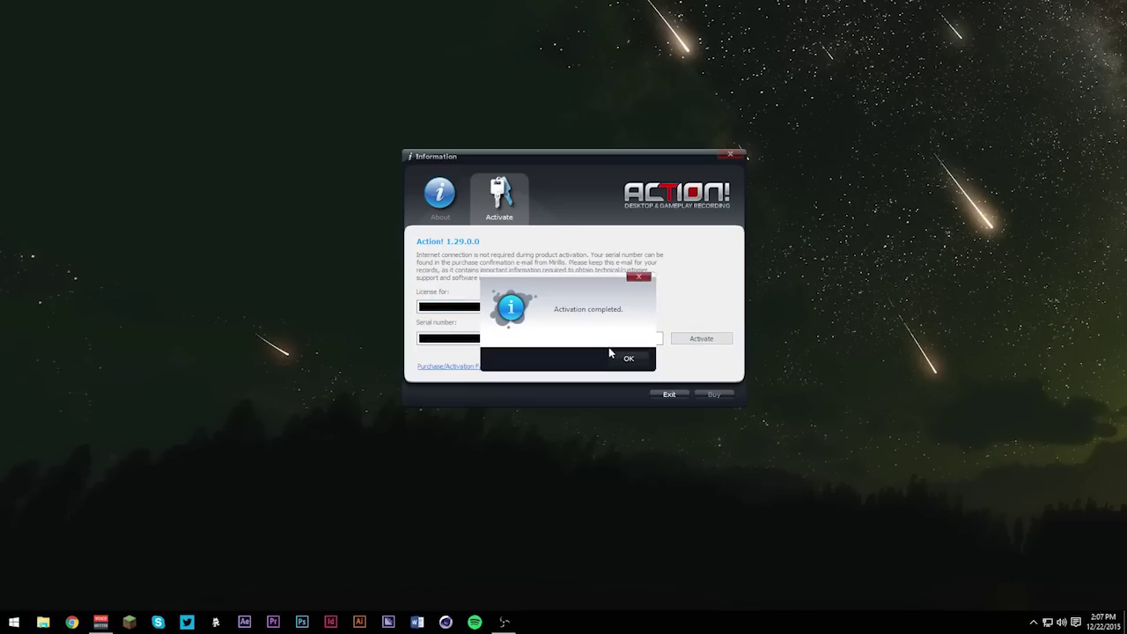
left_click(626, 359)
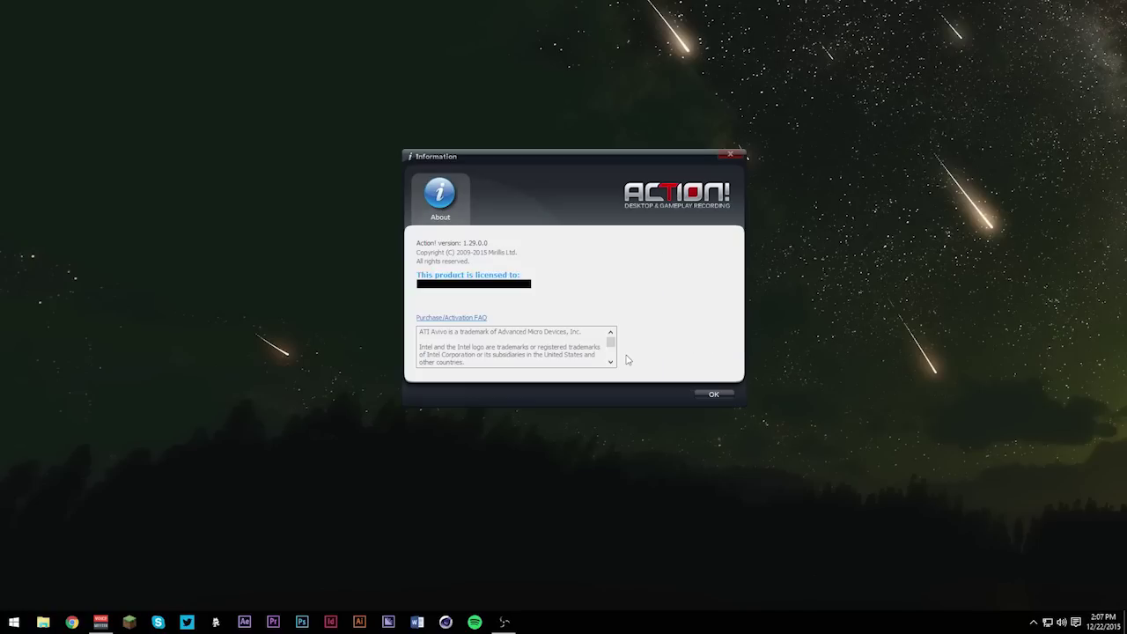
left_click(714, 397)
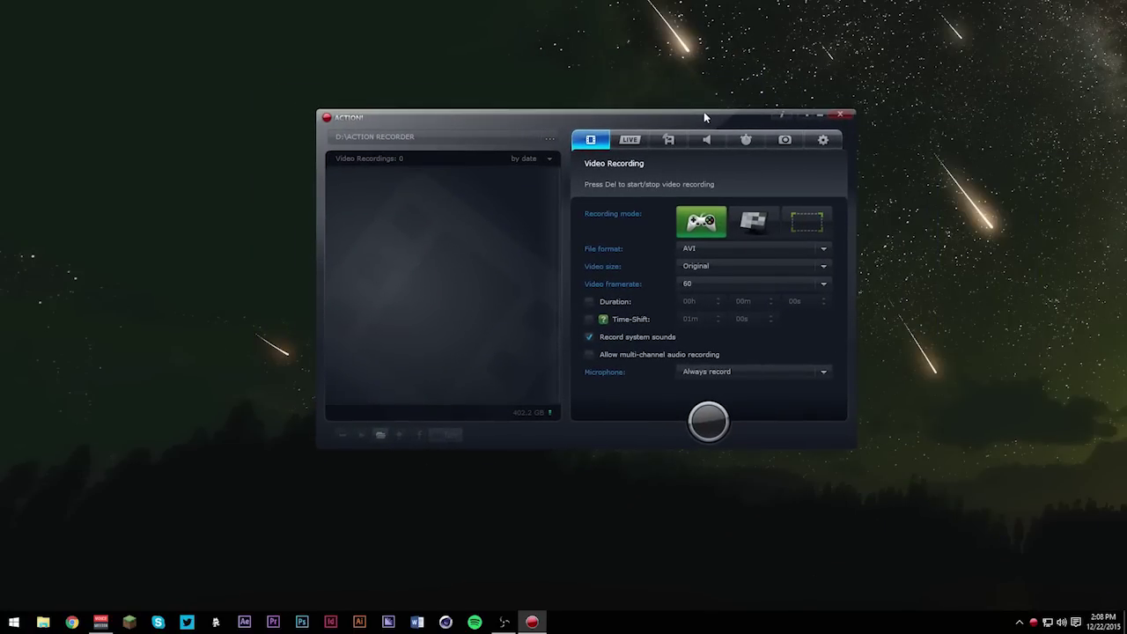
left_click_drag(749, 113, 910, 124)
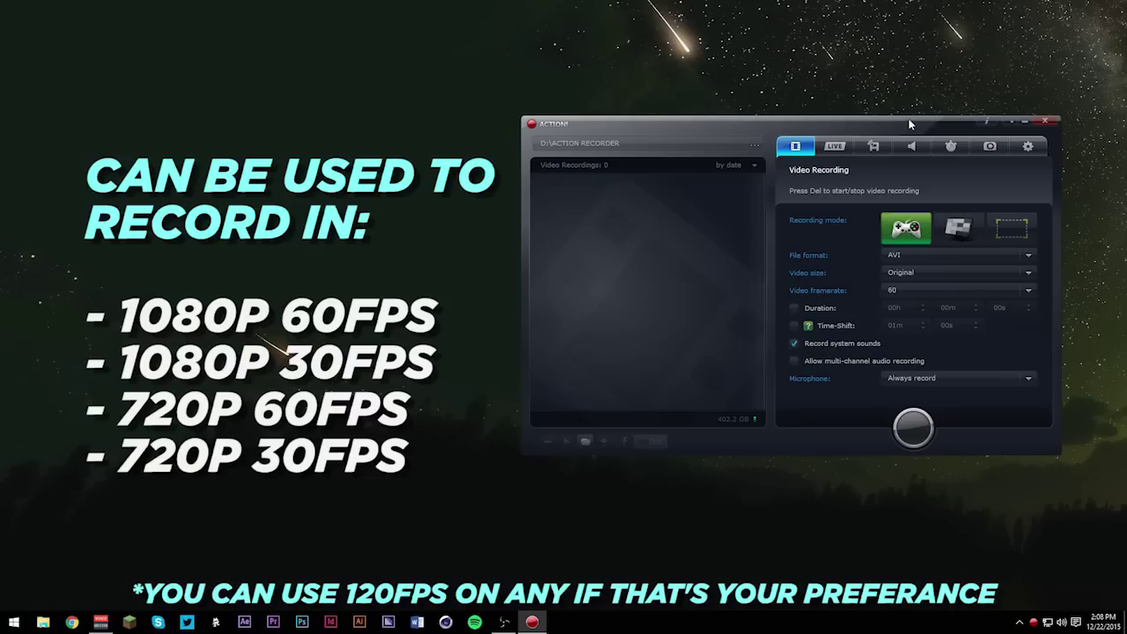
left_click_drag(910, 124, 702, 128)
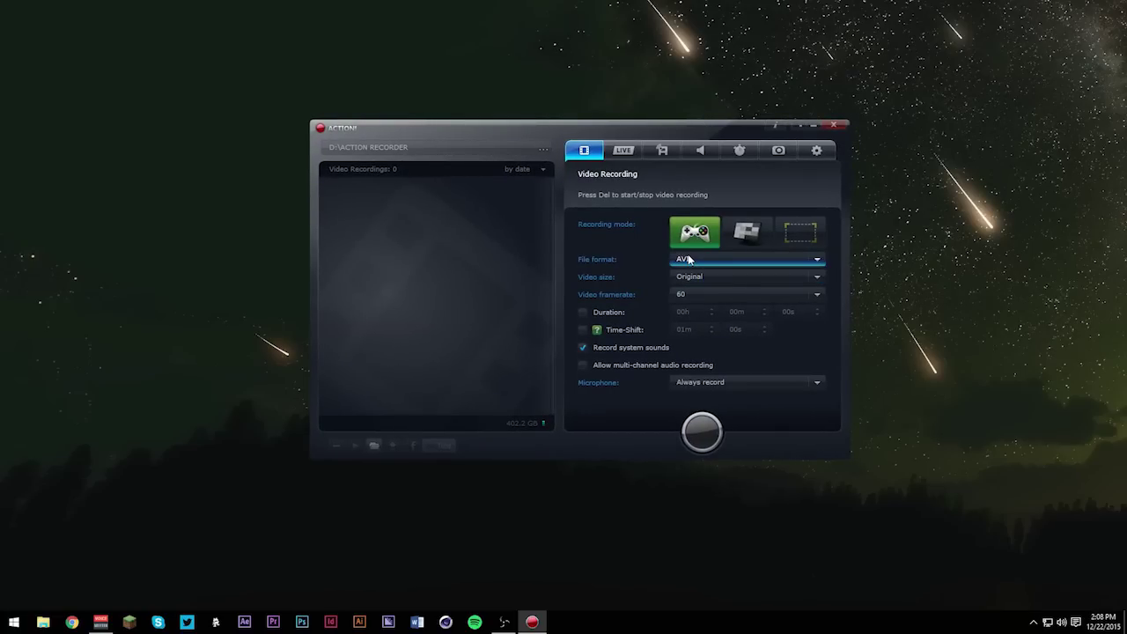
left_click(690, 259)
left_click(690, 273)
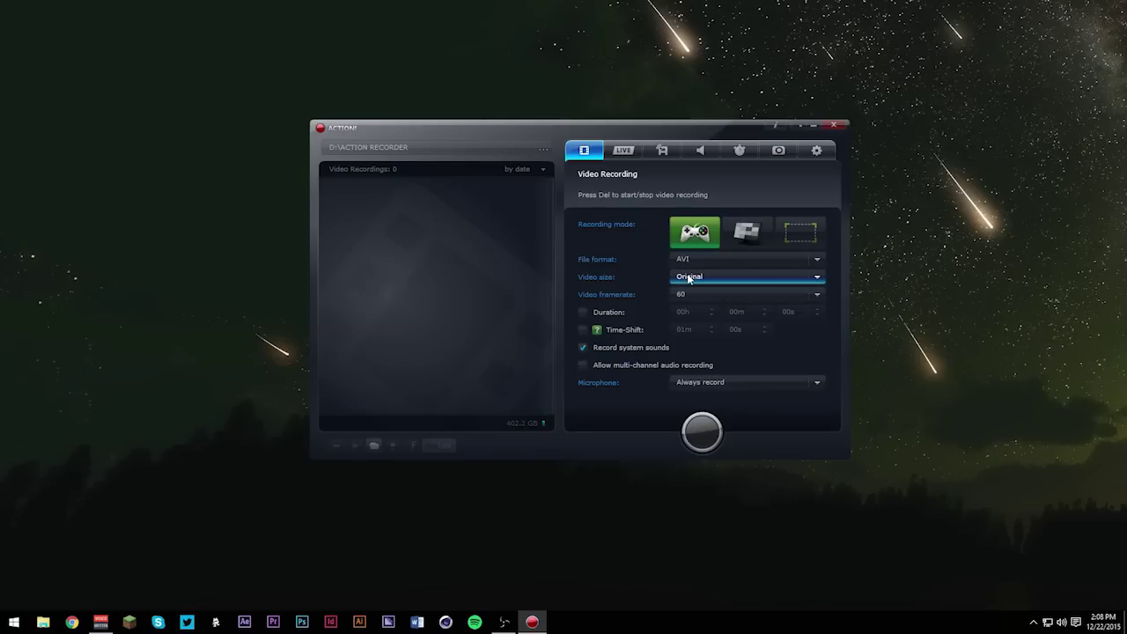
left_click(689, 277)
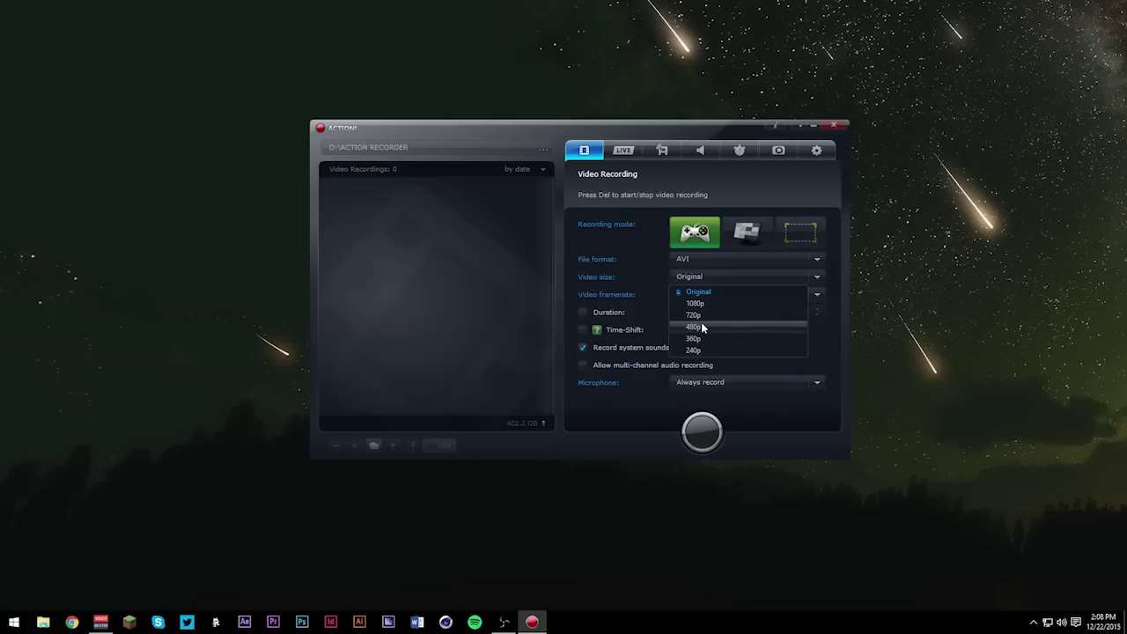
left_click(705, 293)
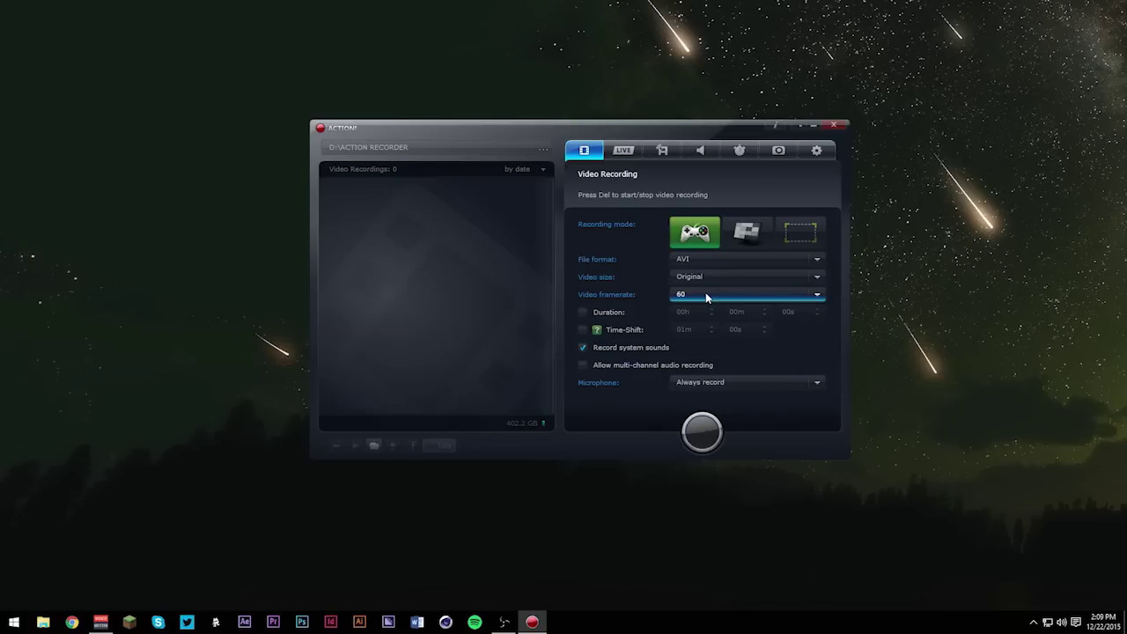
left_click(705, 296)
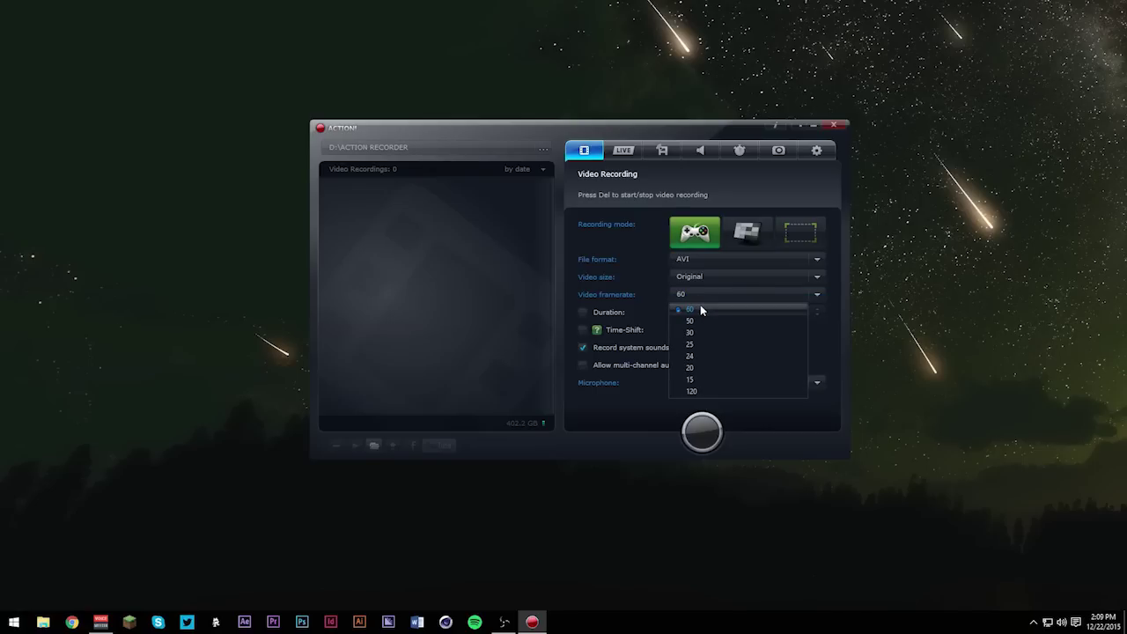
left_click(700, 305)
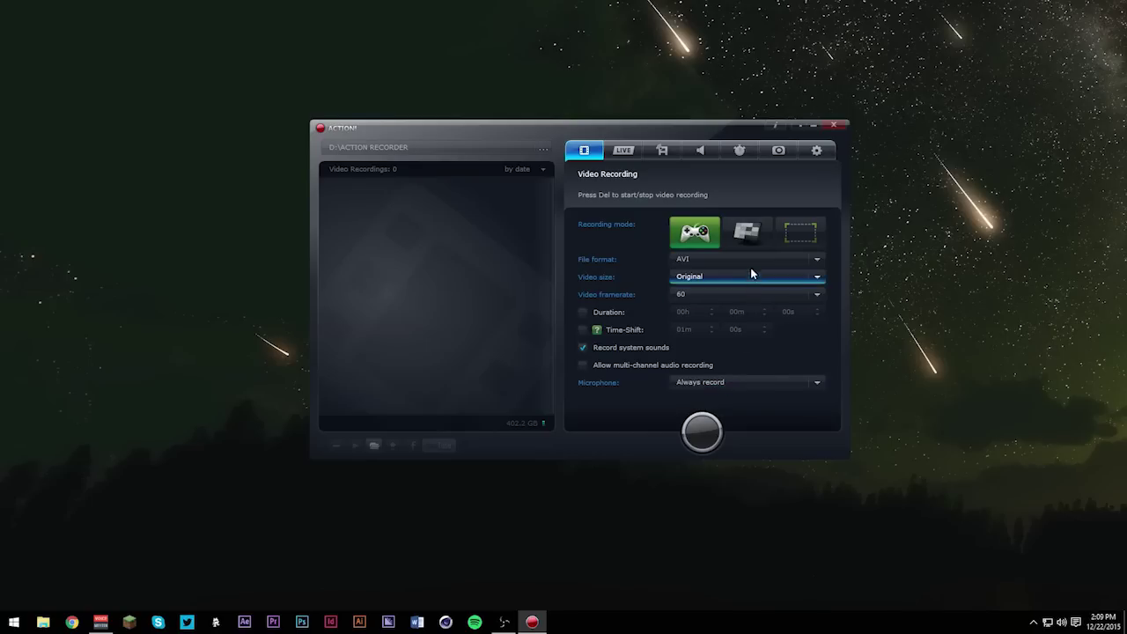
left_click(745, 235)
left_click(714, 384)
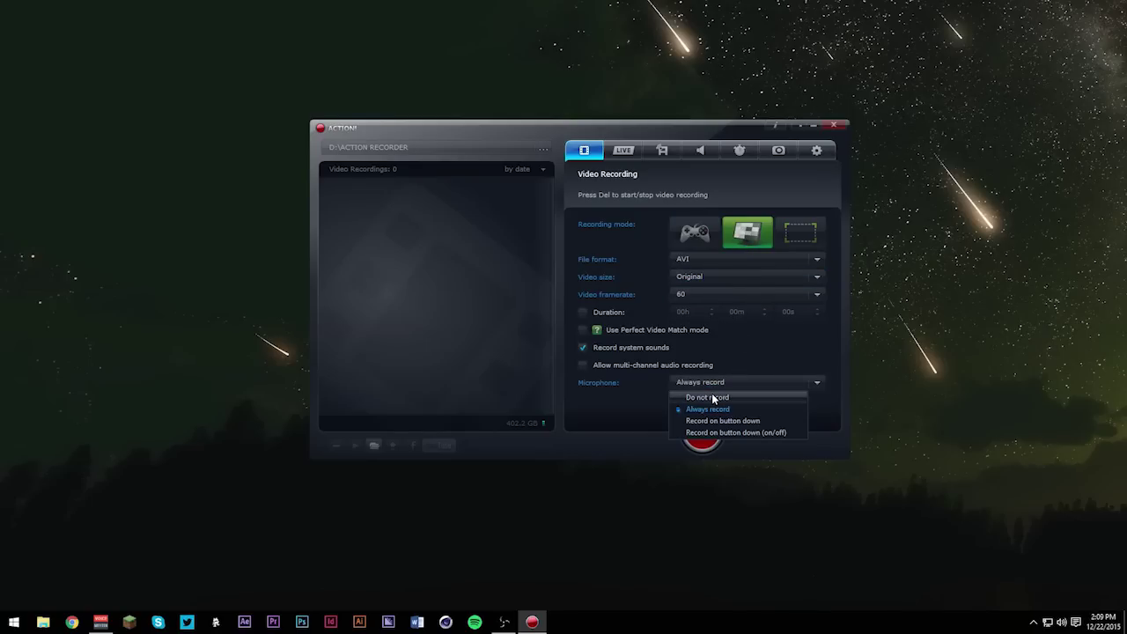
left_click(712, 396)
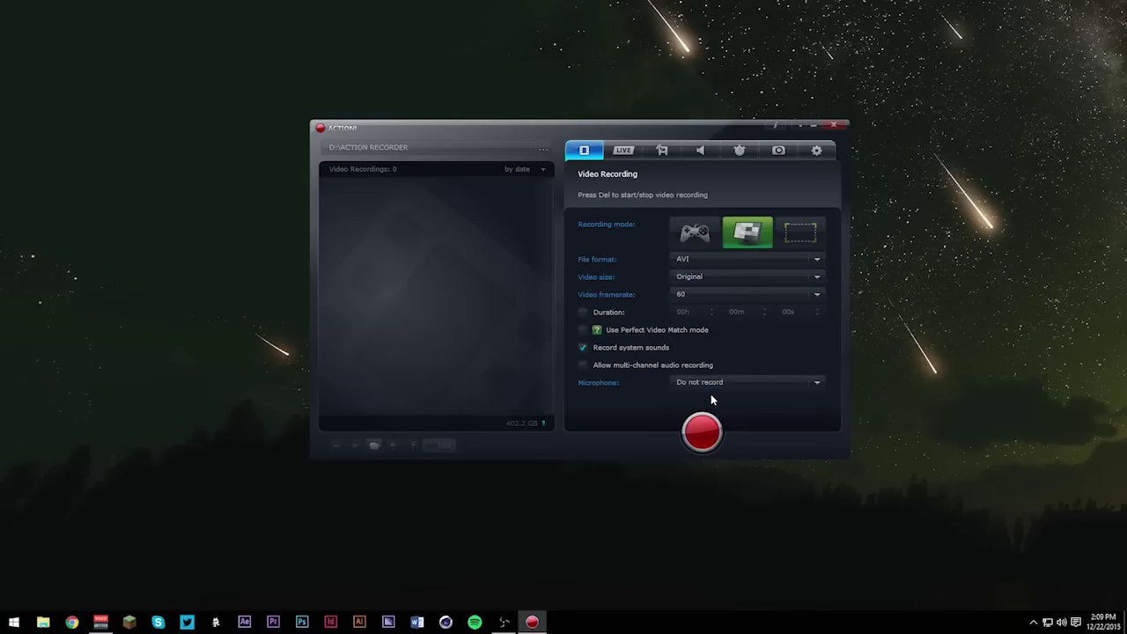
left_click(709, 236)
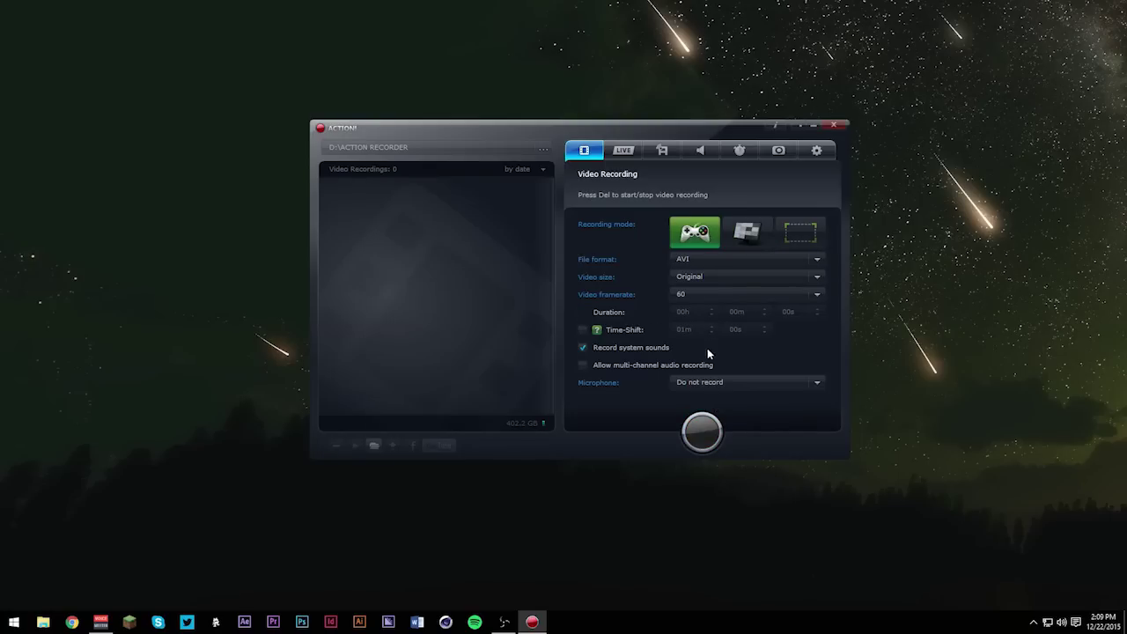
left_click(718, 381)
left_click(762, 384)
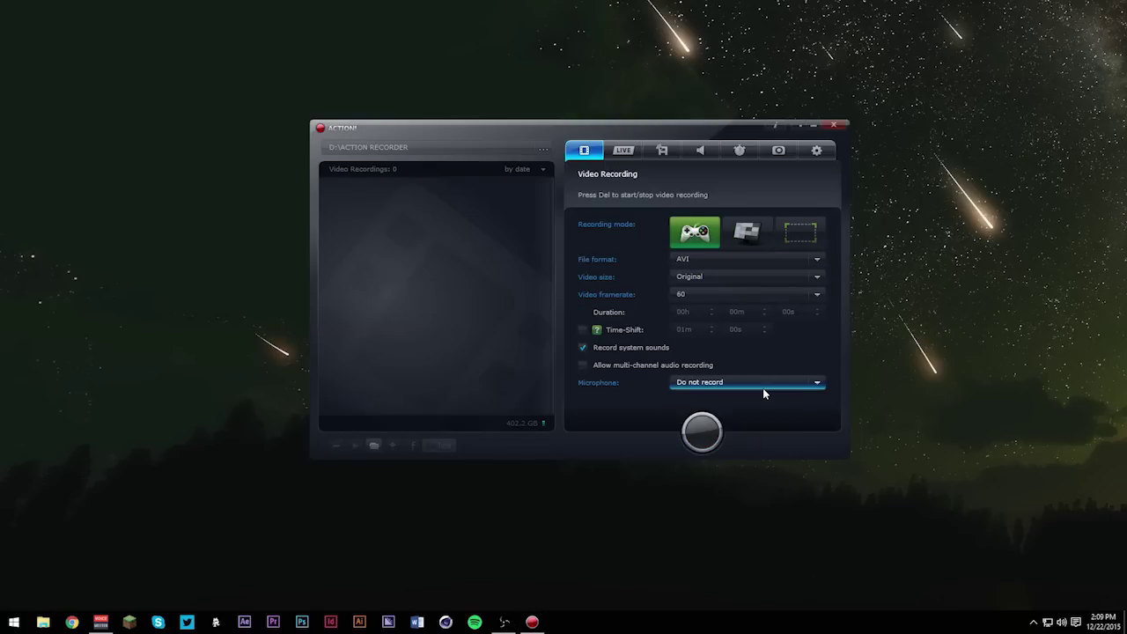
left_click(763, 385)
left_click(734, 409)
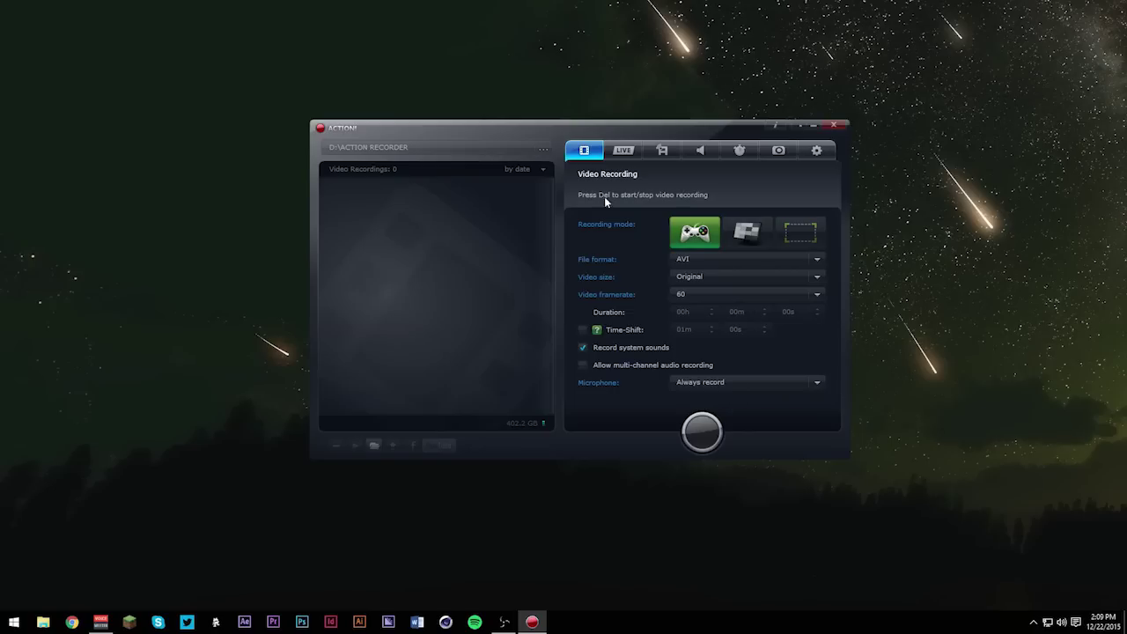
Step: Choose Twitch.tv with server EU: Amsterdam, NL, then return to the LIVE Streaming information page
left_click(611, 154)
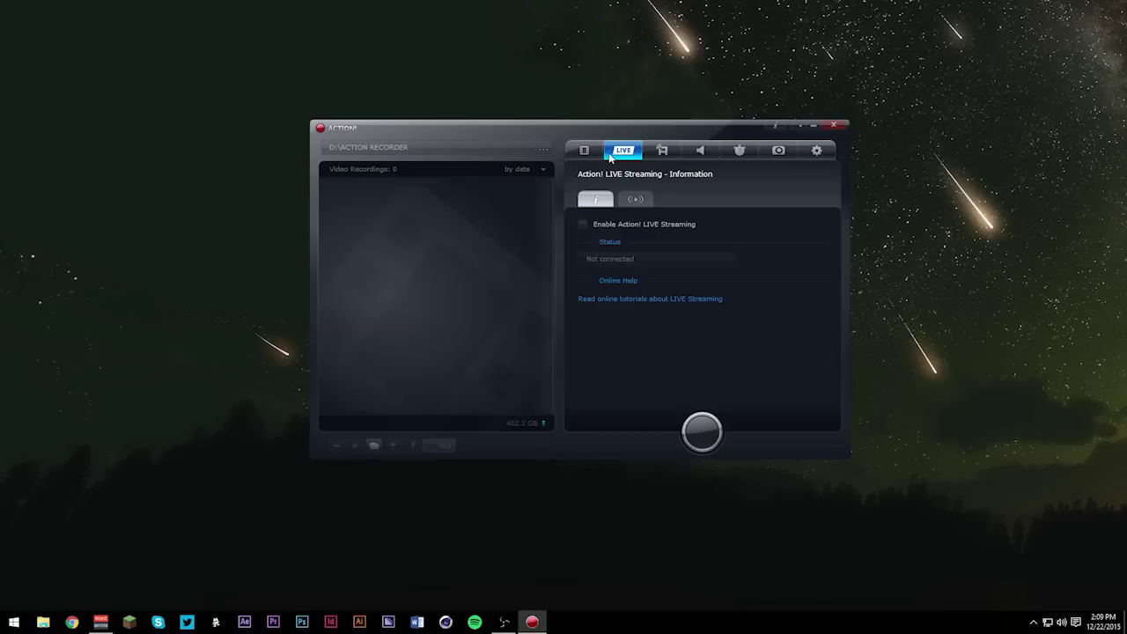
left_click(635, 199)
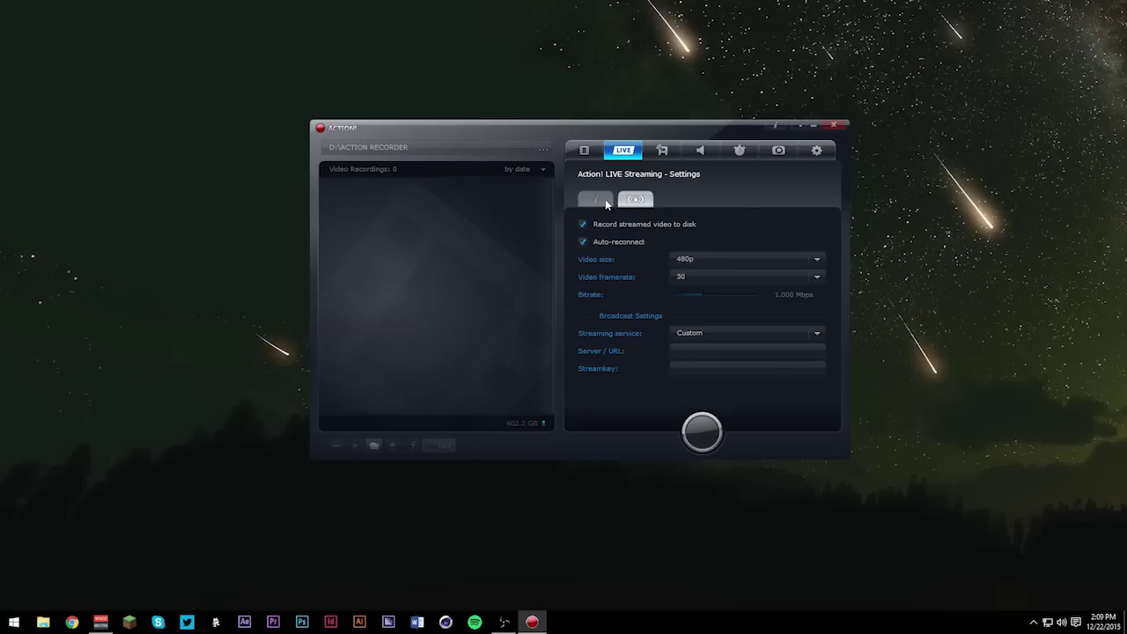
left_click(703, 335)
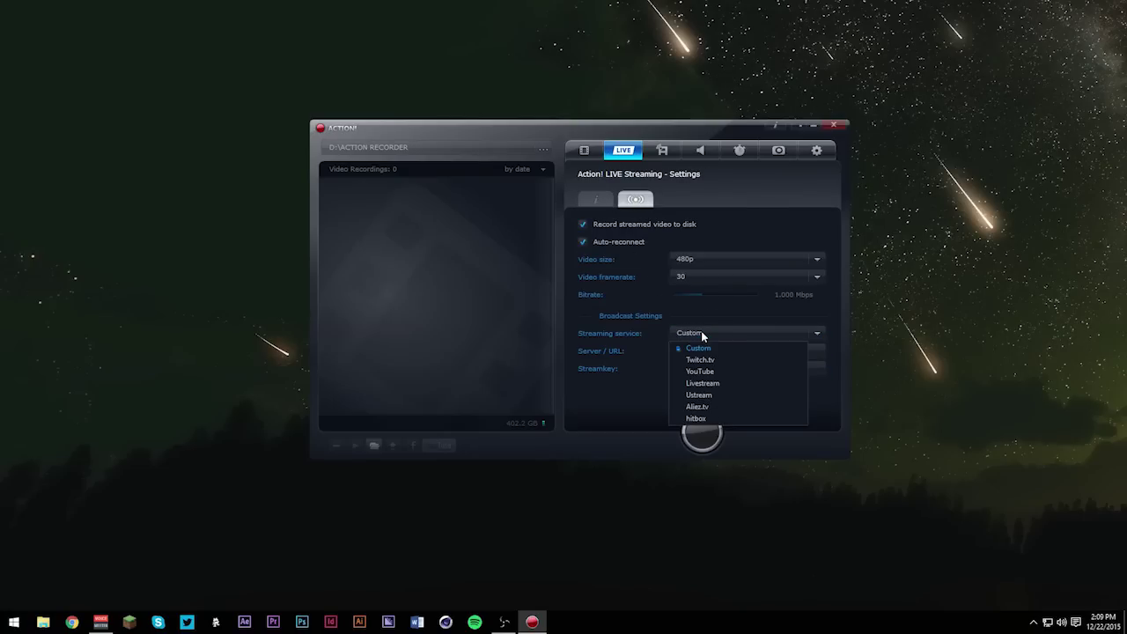
left_click(707, 355)
left_click(725, 352)
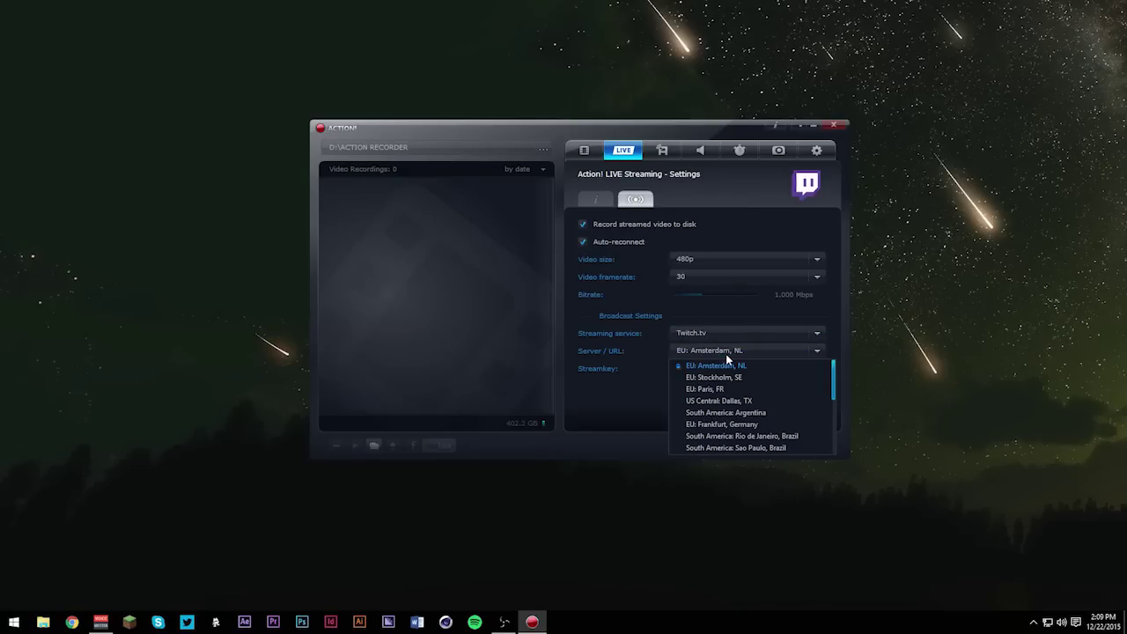
left_click(726, 354)
left_click(603, 203)
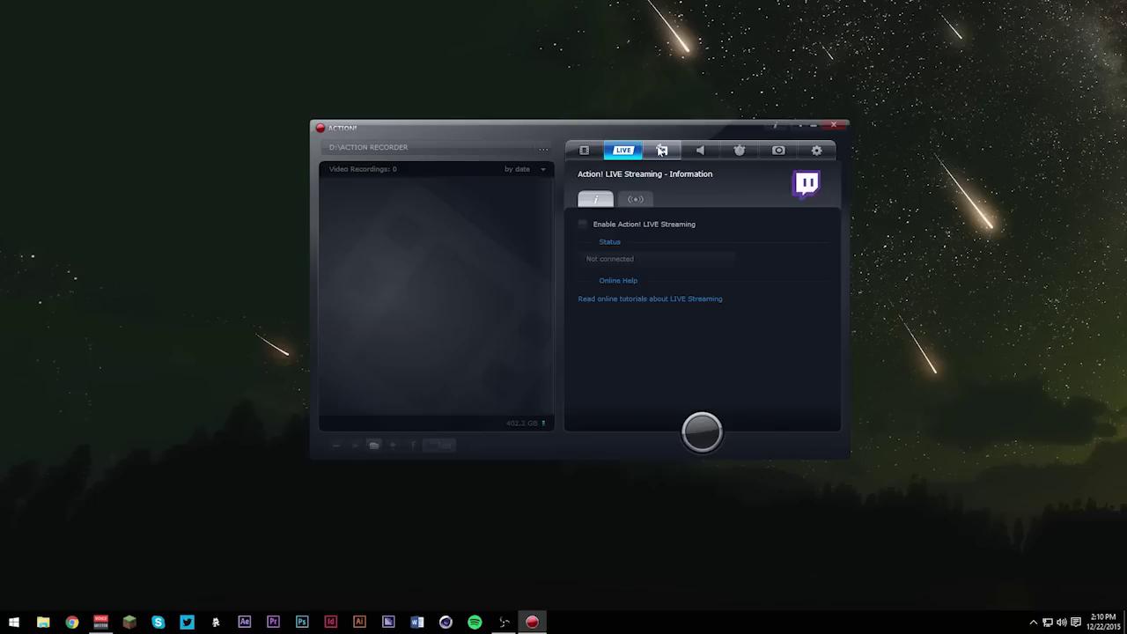
Step: Look through the Remote Action!, Audio and Benchmark pages, then Screenshots, keeping PNG format
left_click(662, 151)
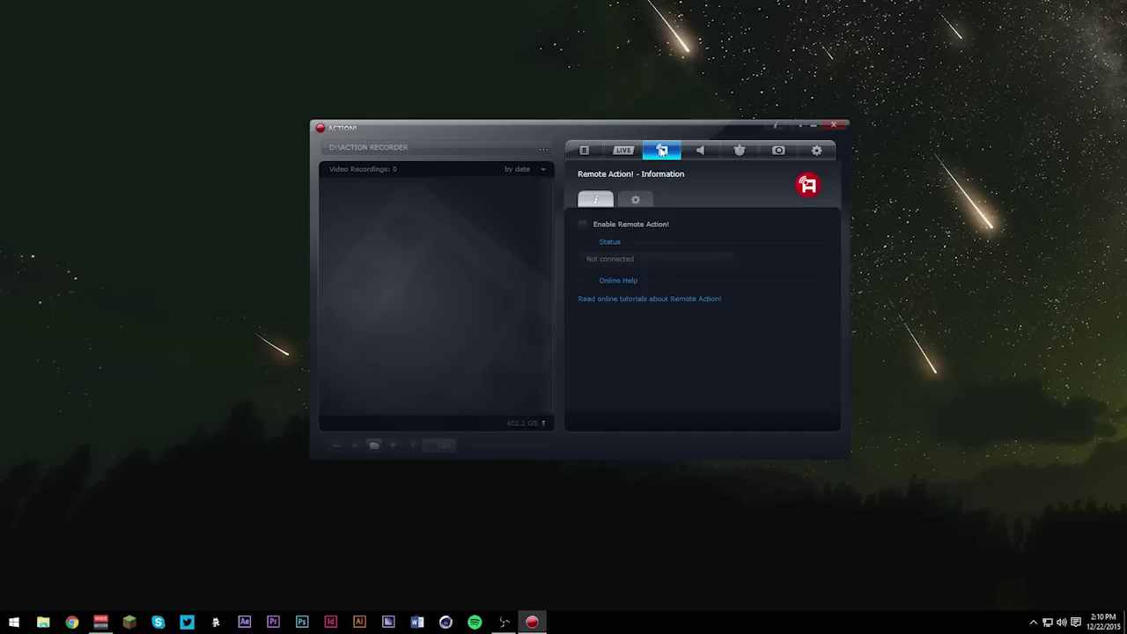
left_click(700, 149)
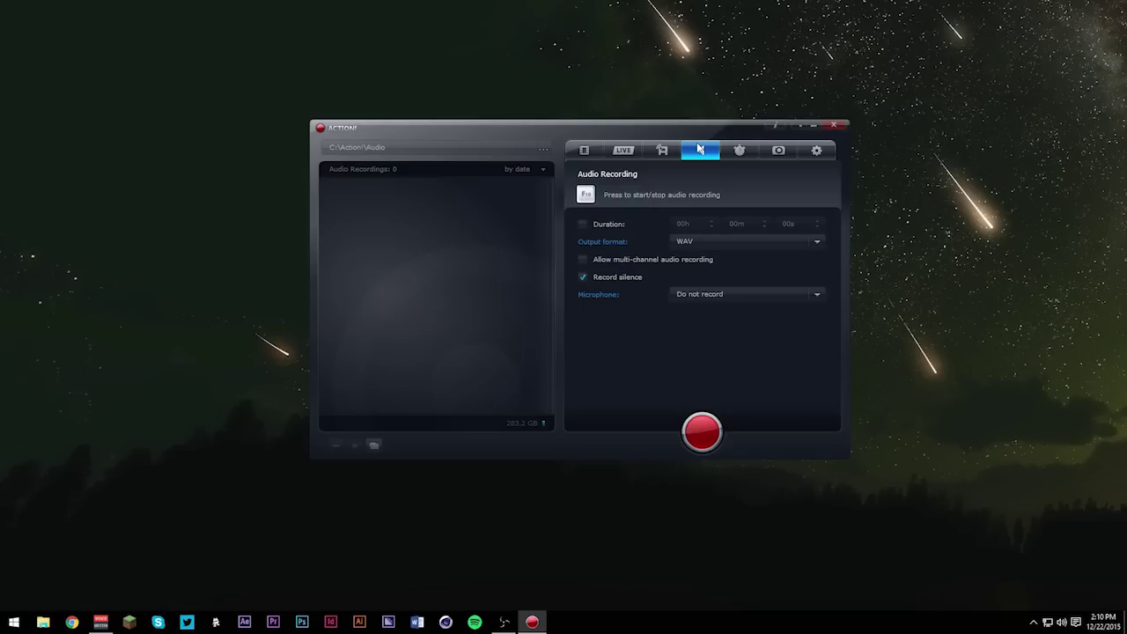
left_click(738, 151)
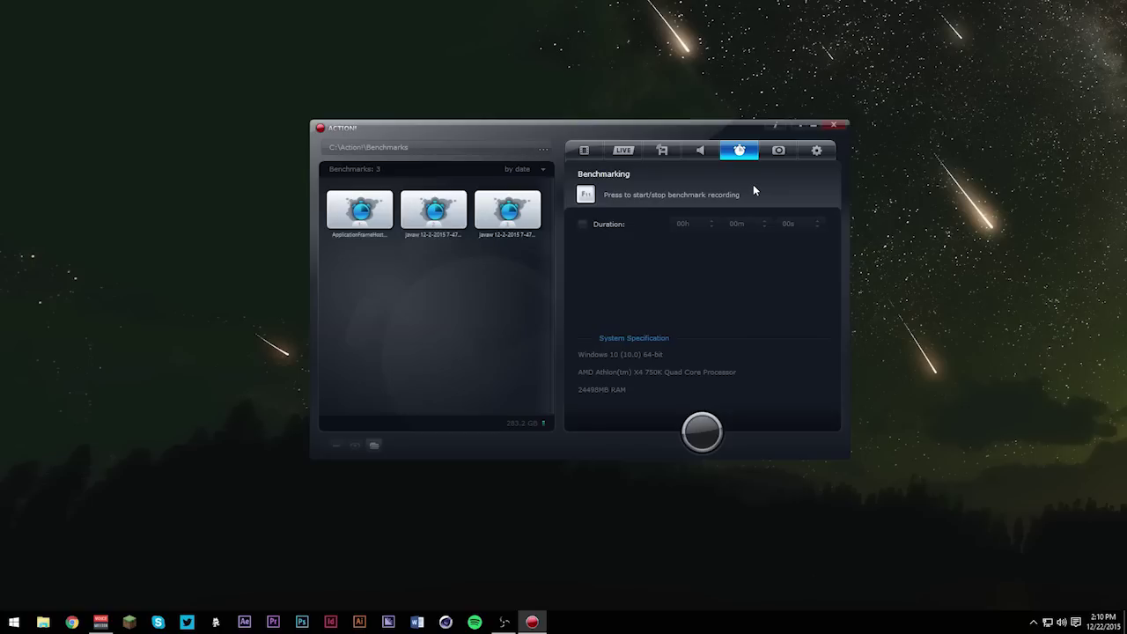
left_click(775, 153)
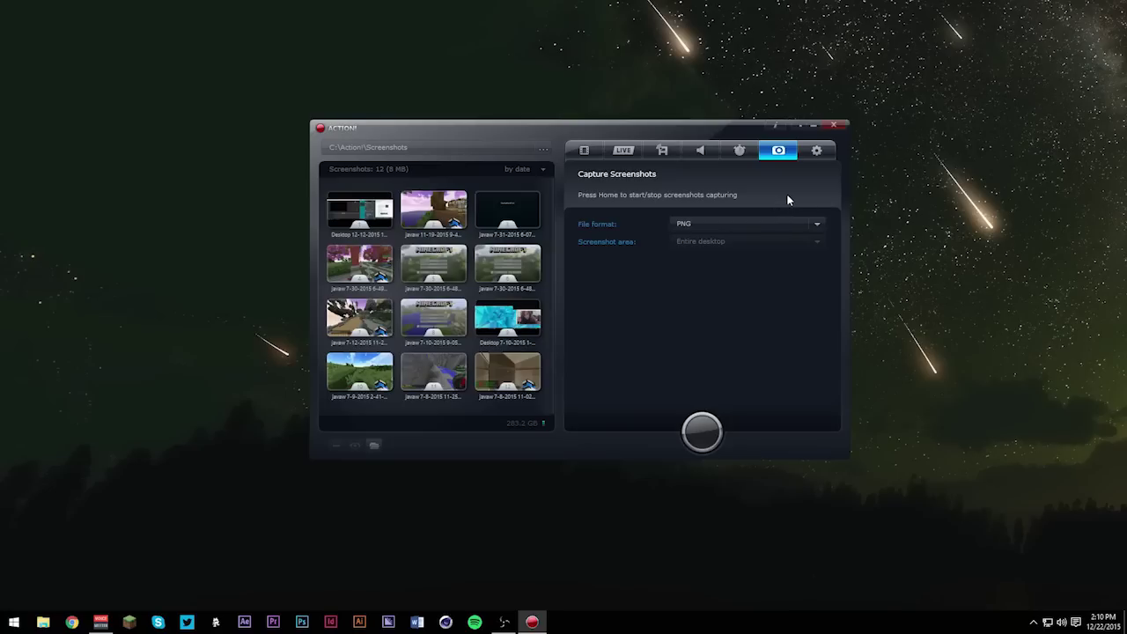
left_click(715, 222)
left_click(715, 222)
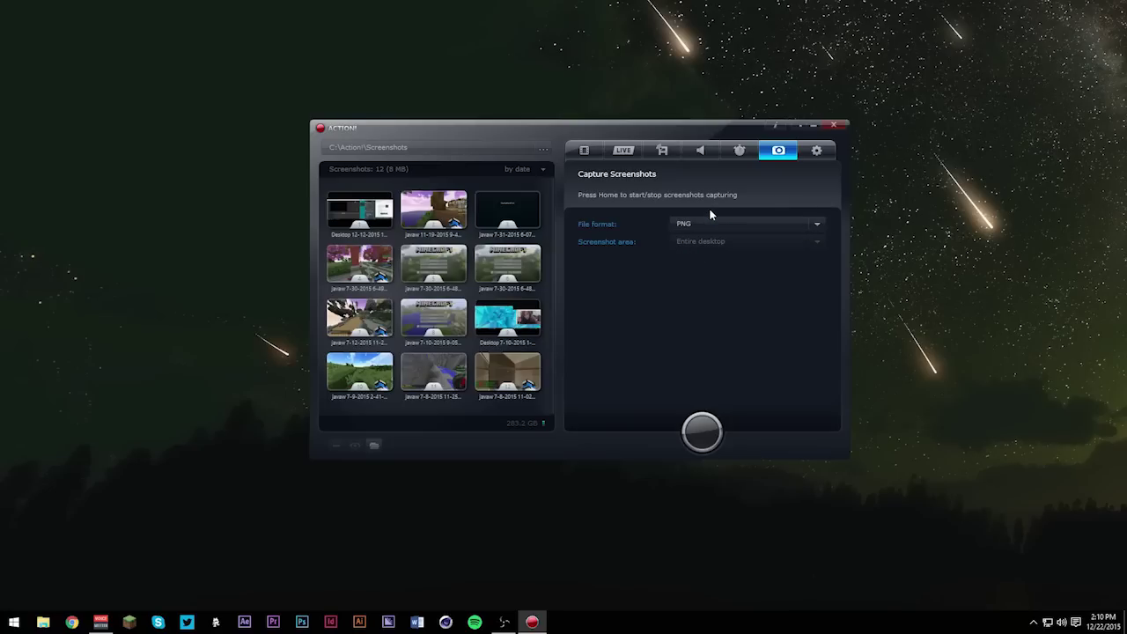
Step: Go to the gear Settings and display the Video Recording Settings page
left_click(817, 151)
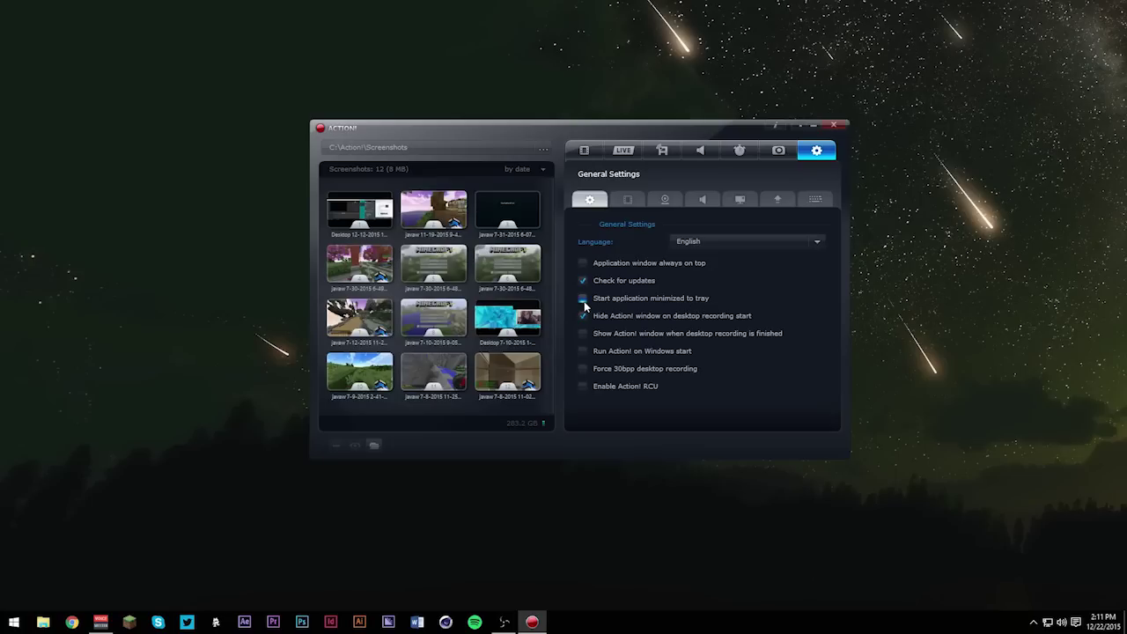
left_click(627, 200)
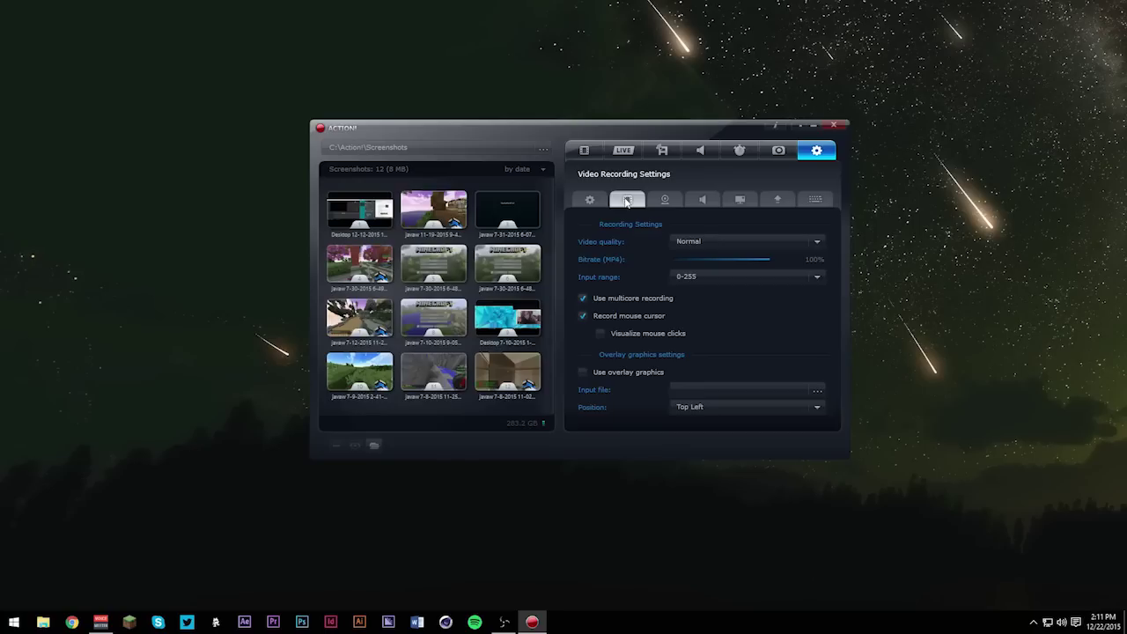
left_click(723, 242)
left_click(710, 267)
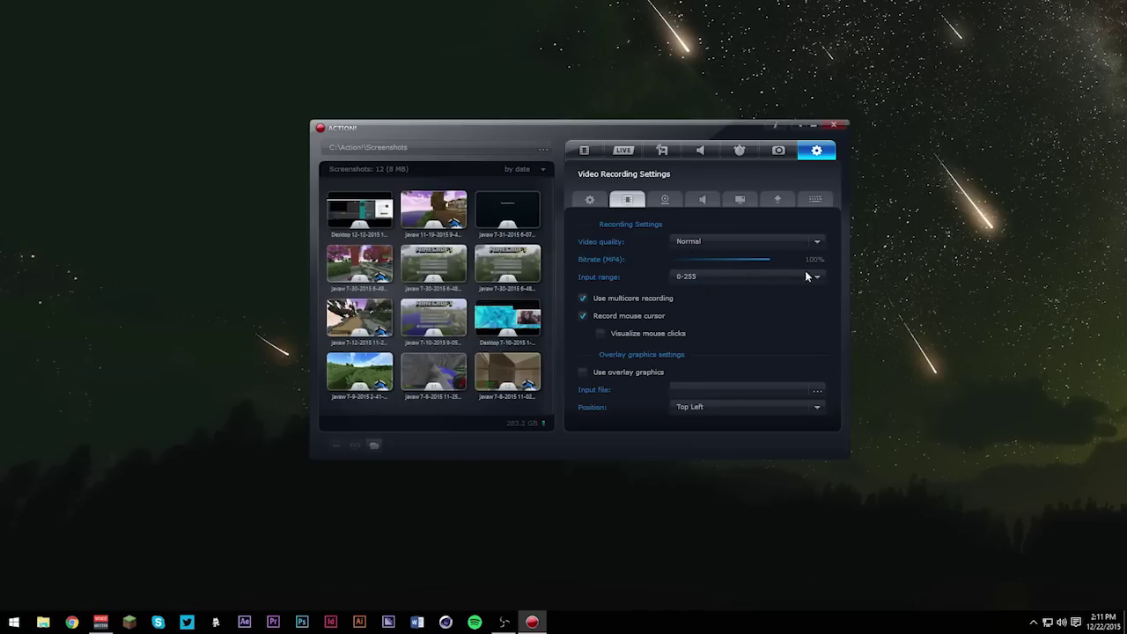
left_click(719, 277)
left_click(701, 290)
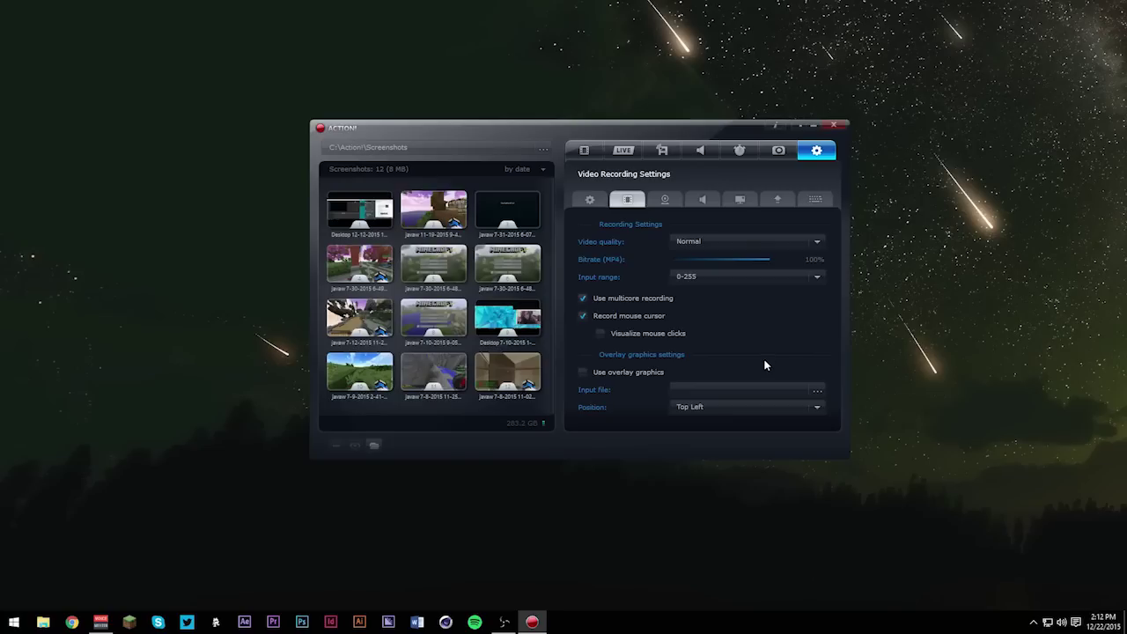
Step: In Webcam Settings, turn off webcam recording, keep 1280 x 720, and switch 16:9 to 4:3
left_click(671, 202)
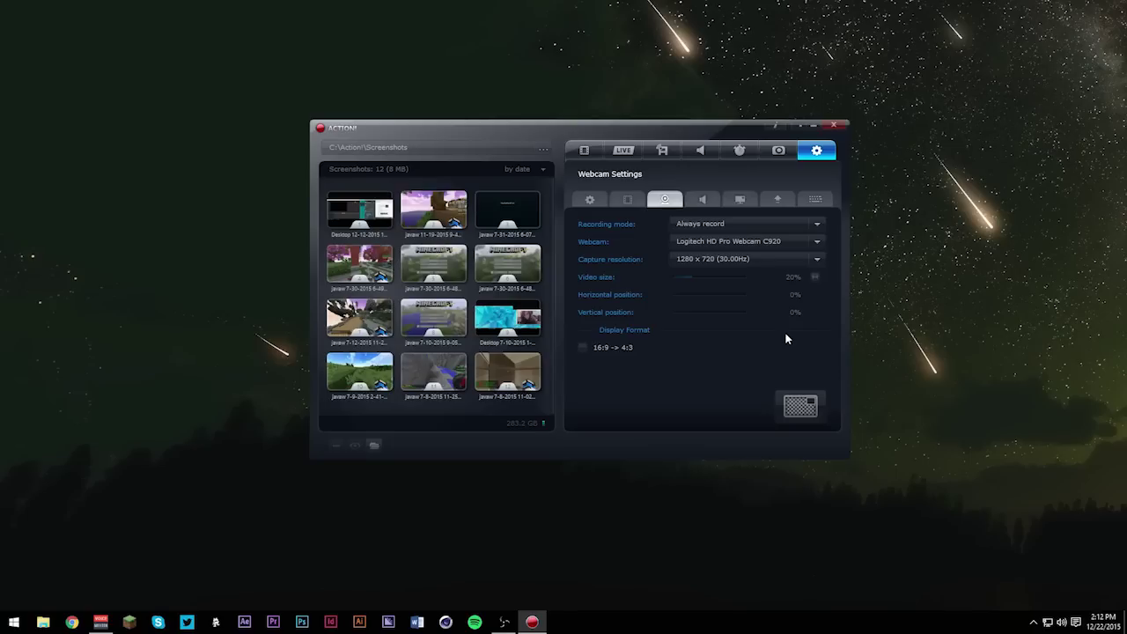
left_click(727, 228)
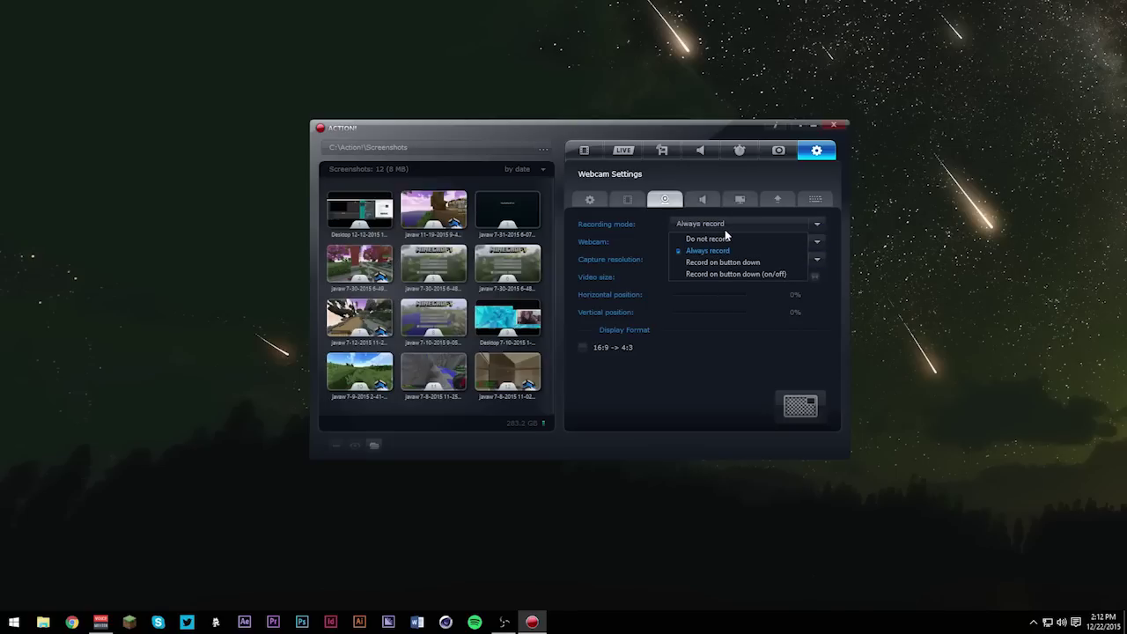
left_click(724, 238)
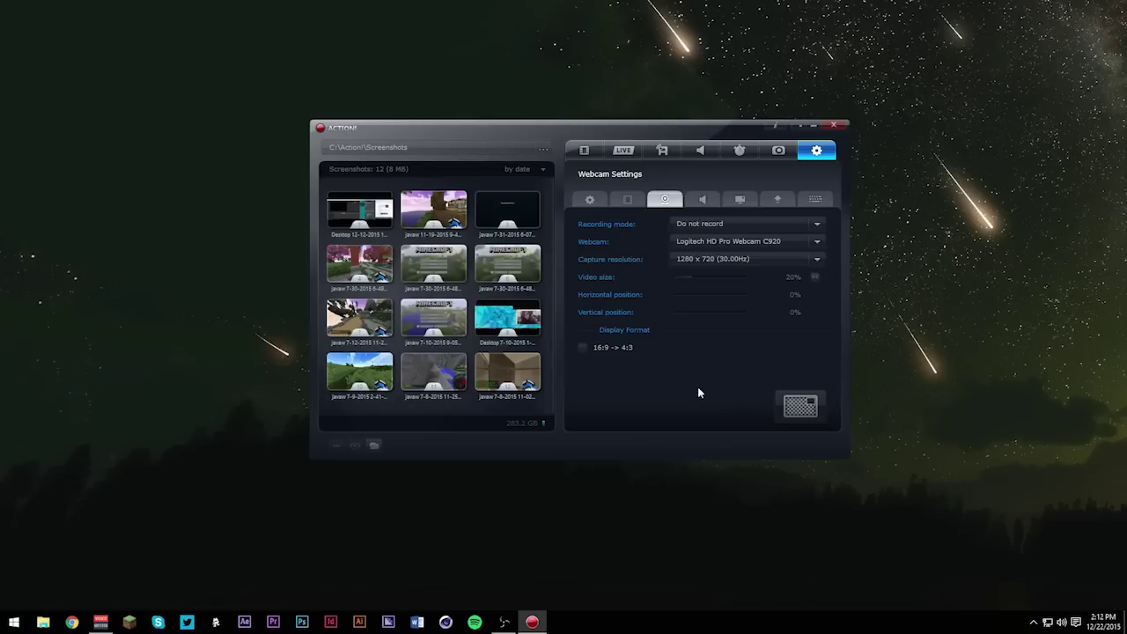
left_click(730, 260)
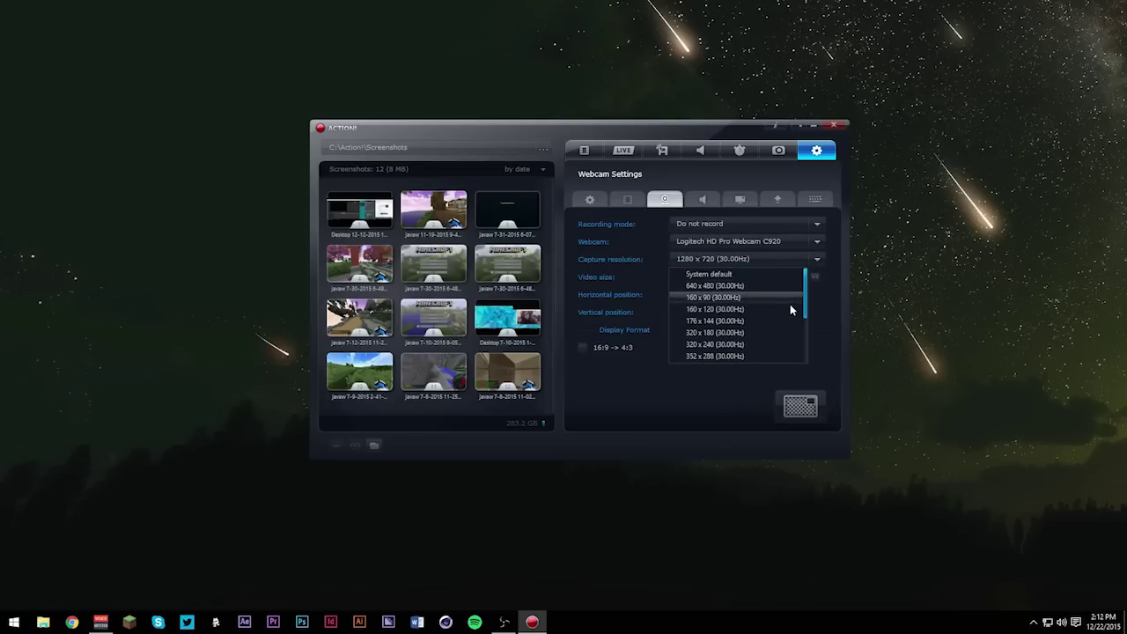
left_click_drag(802, 302, 773, 357)
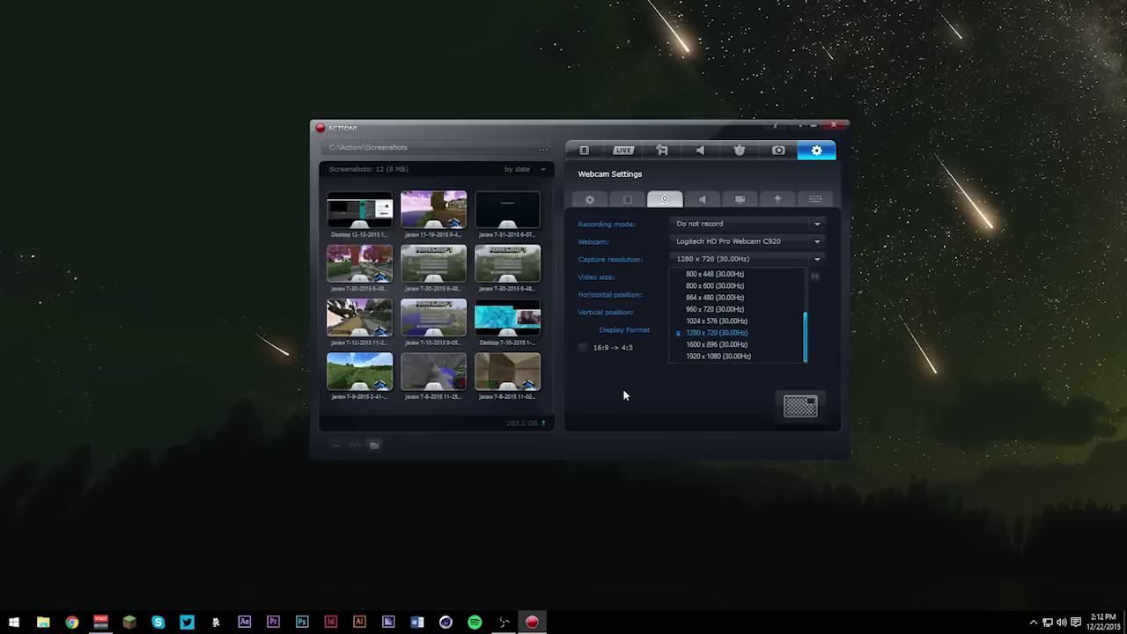
left_click(715, 333)
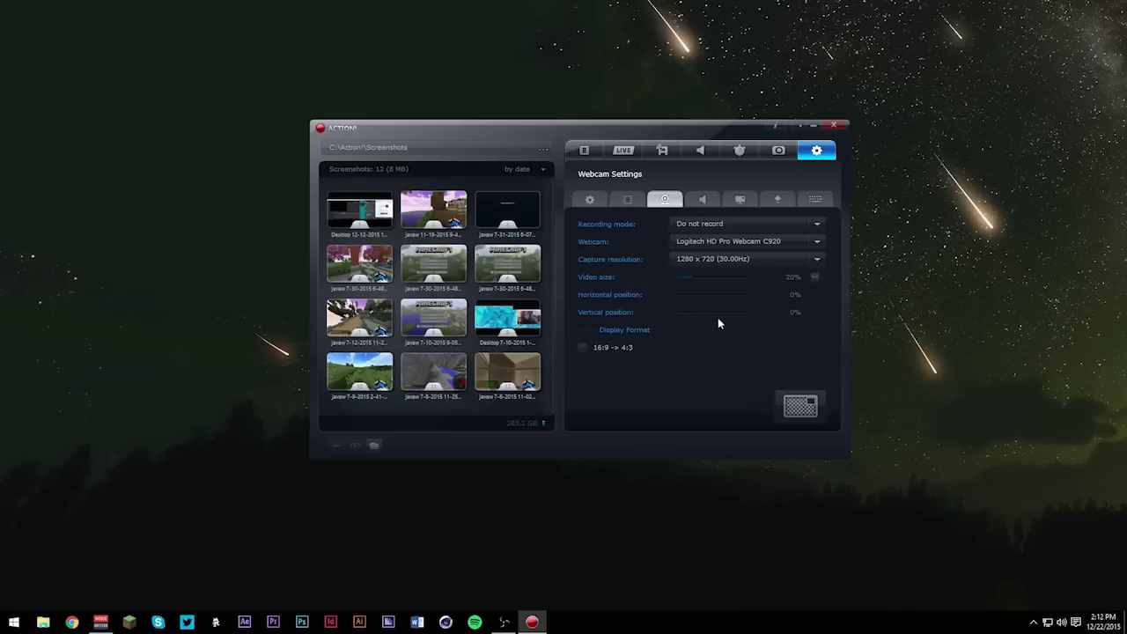
left_click(583, 350)
Step: Preview the webcam overlay, close the preview, and go to Audio Settings
left_click(796, 403)
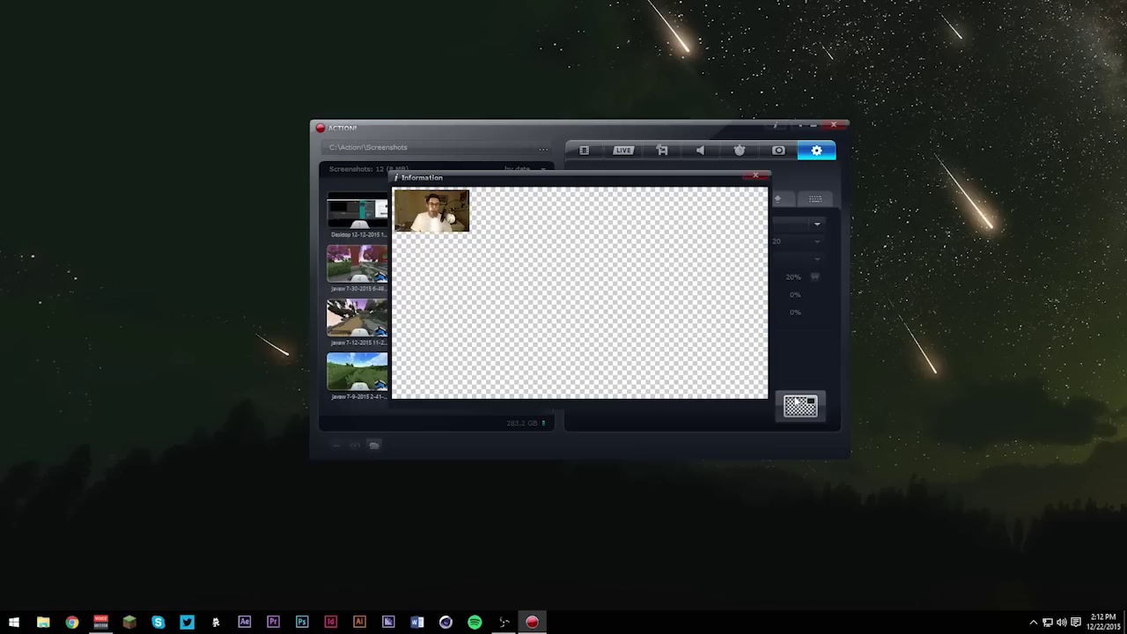
left_click(755, 175)
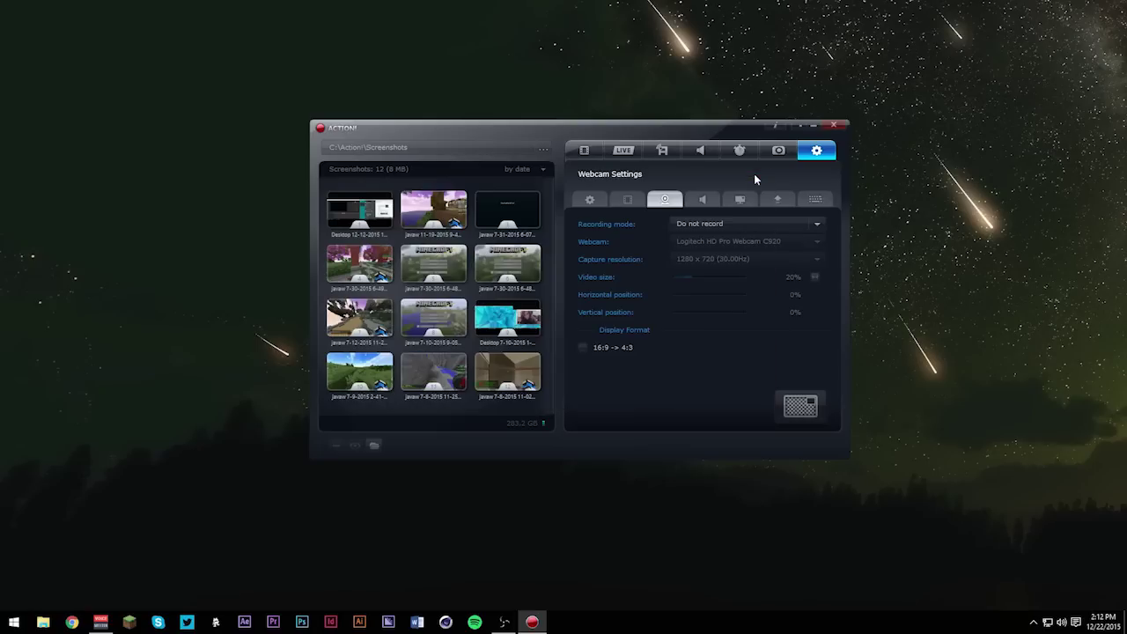
left_click(709, 199)
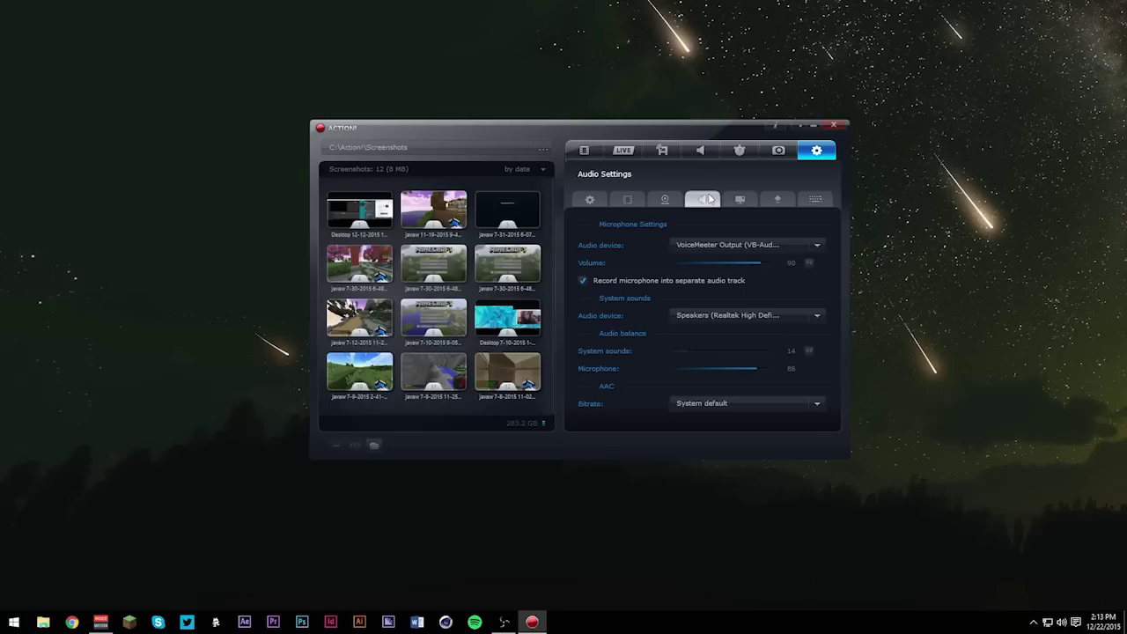
Step: Keep VoiceMeeter Output (VAIO) as microphone and Speakers for system sounds, then show HUD settings
left_click(684, 245)
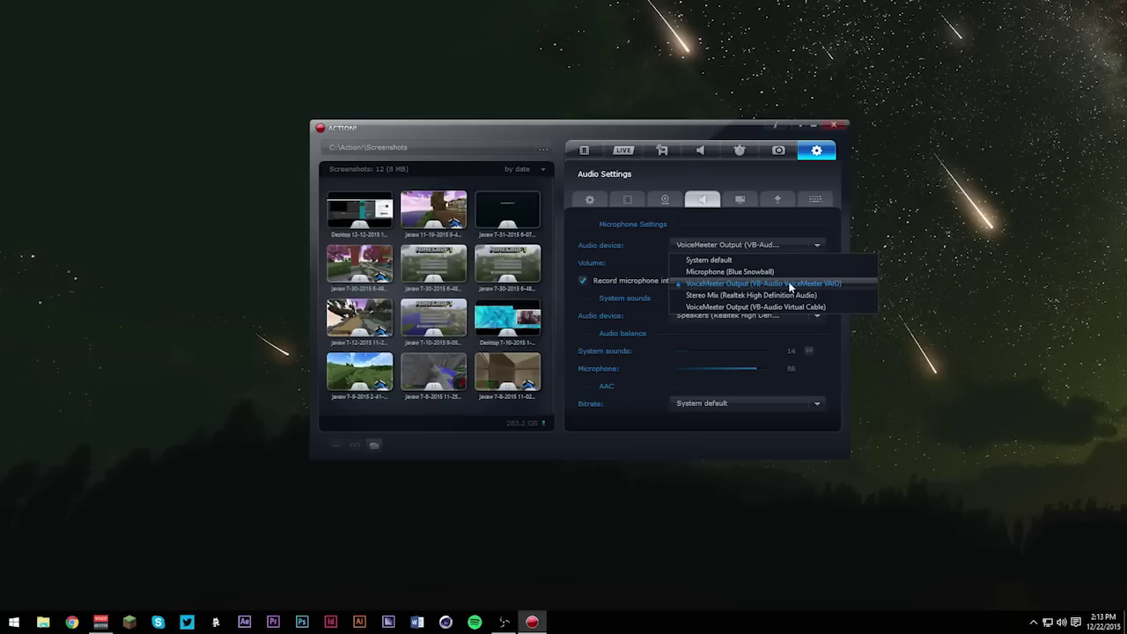
left_click(839, 284)
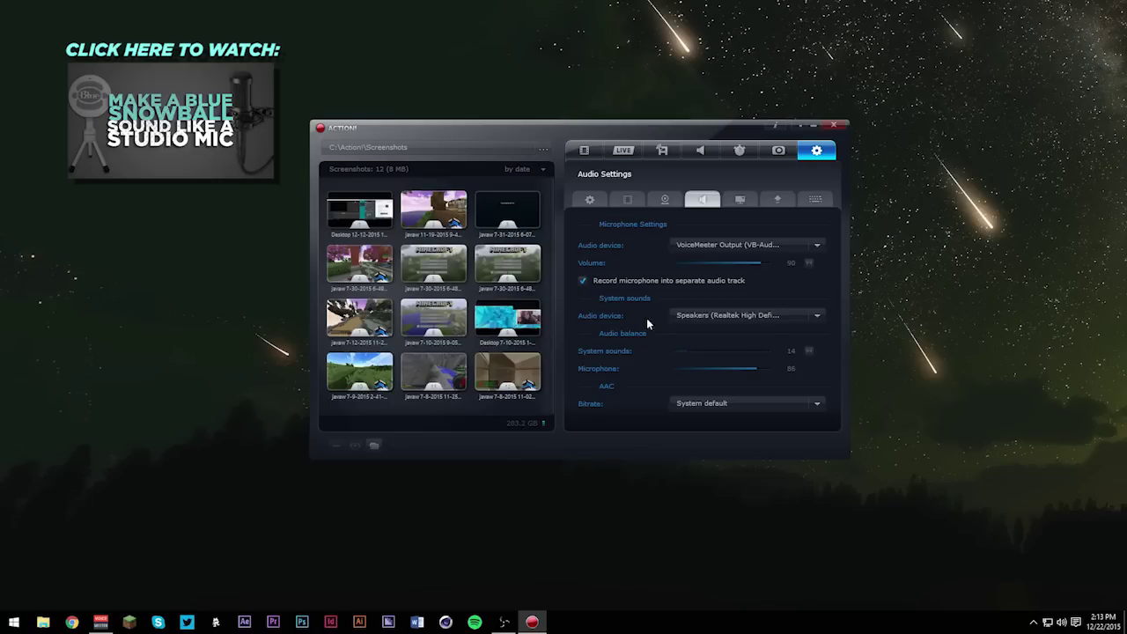
left_click(674, 314)
left_click(714, 355)
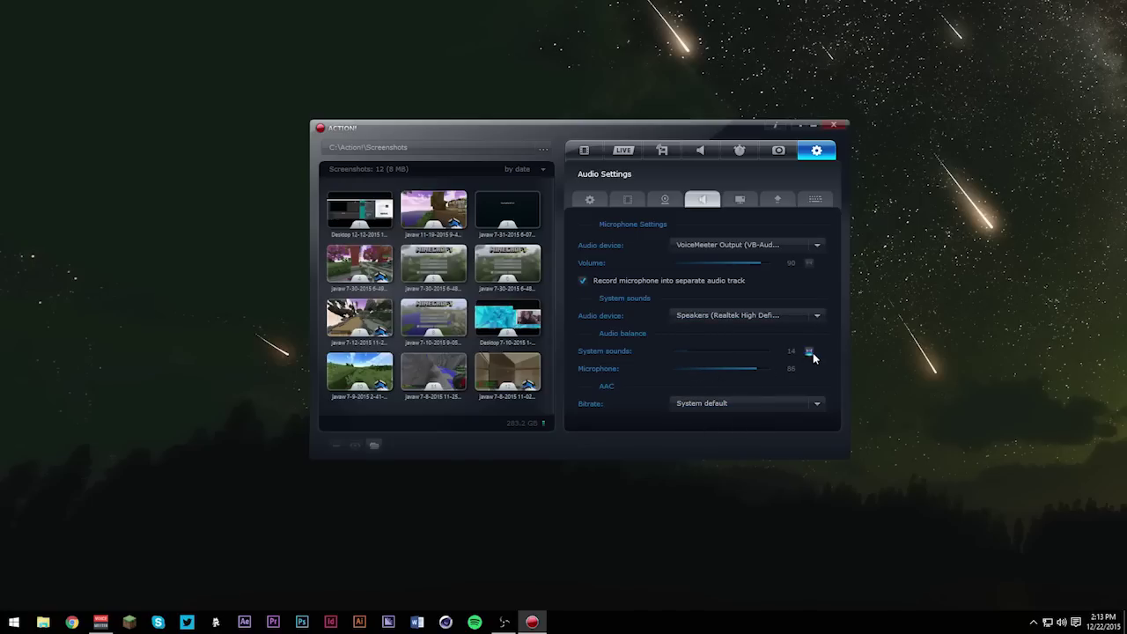
left_click(740, 200)
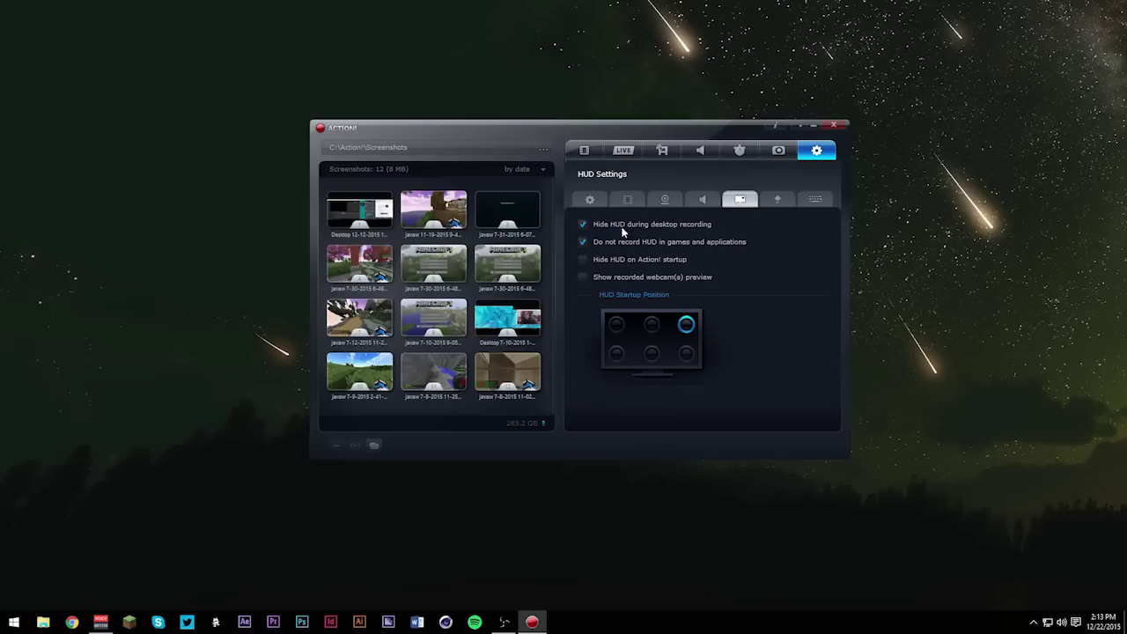
Step: Review the Export settings and the Record Video hotkey (Del) in Hotkeys
left_click(777, 200)
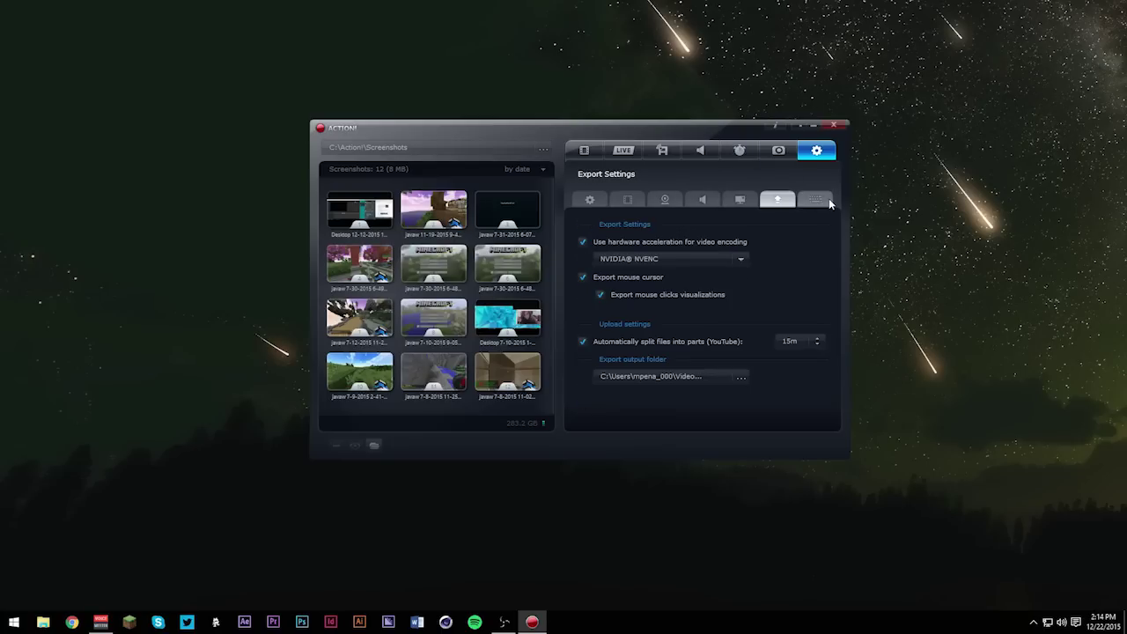
left_click(819, 201)
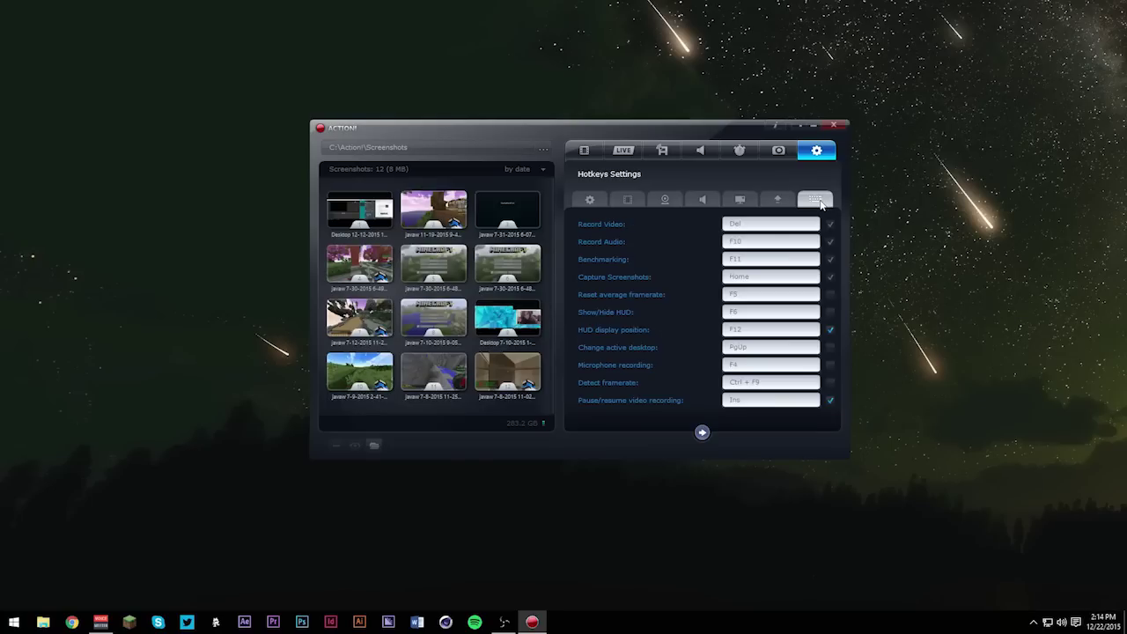
left_click(761, 226)
Step: Set the recordings folder to D:\ACTION RECORDER through Browse For Folder
left_click(584, 149)
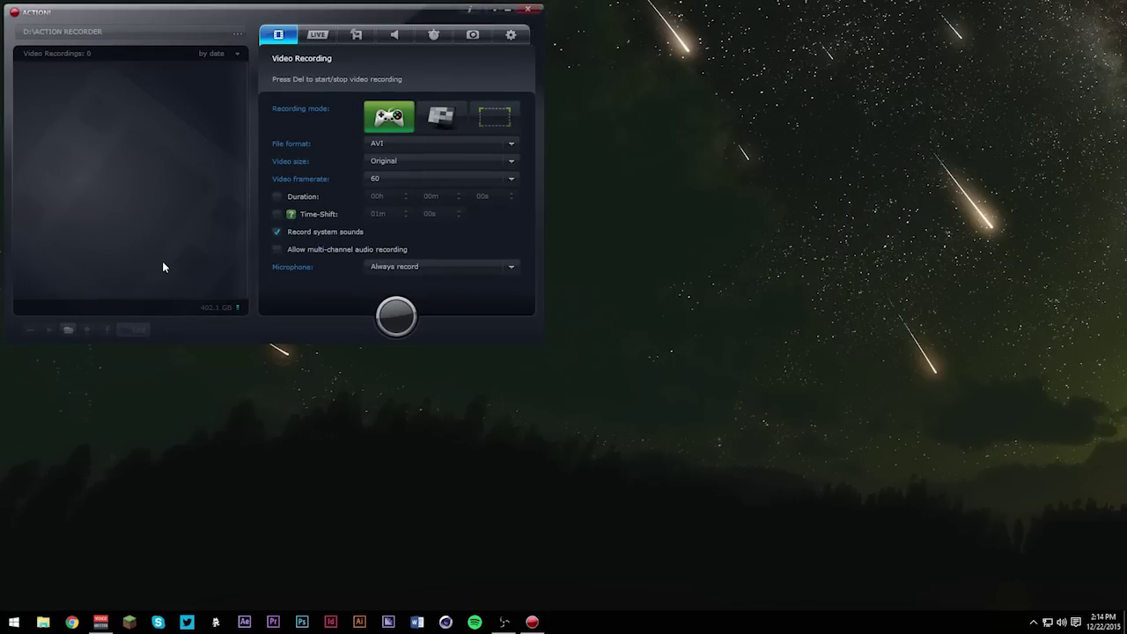
left_click(235, 32)
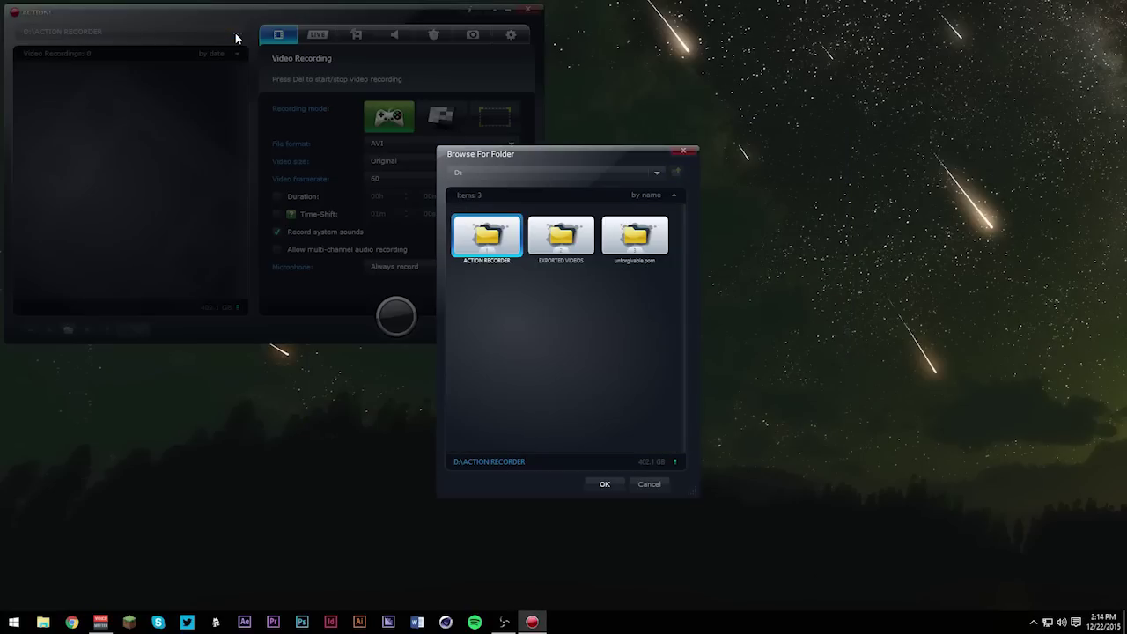
left_click(683, 150)
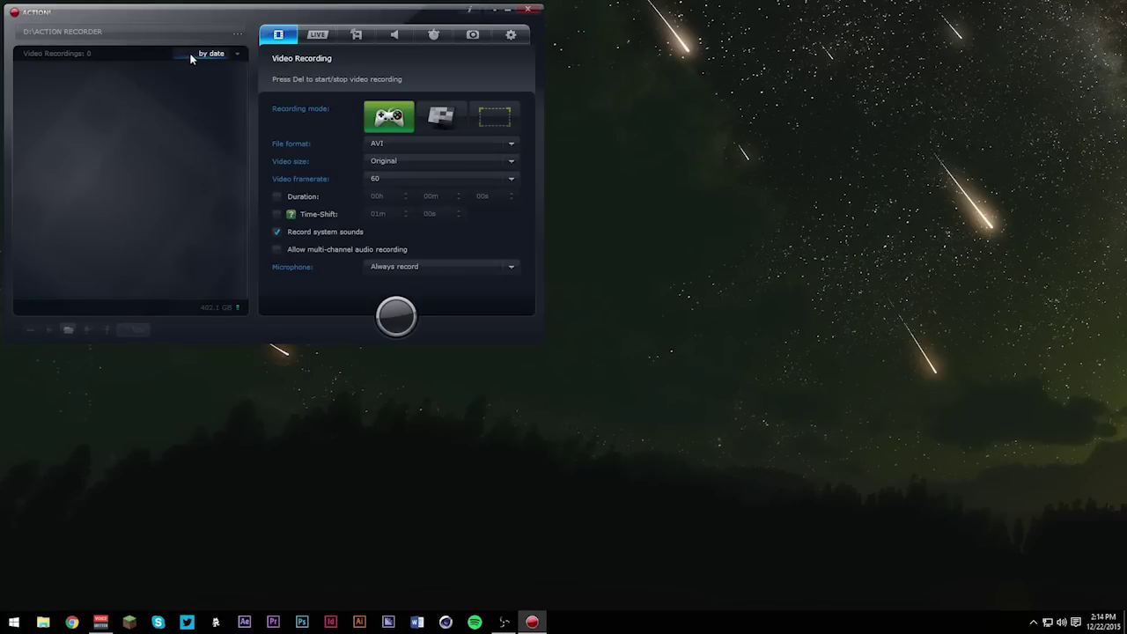
left_click(108, 35)
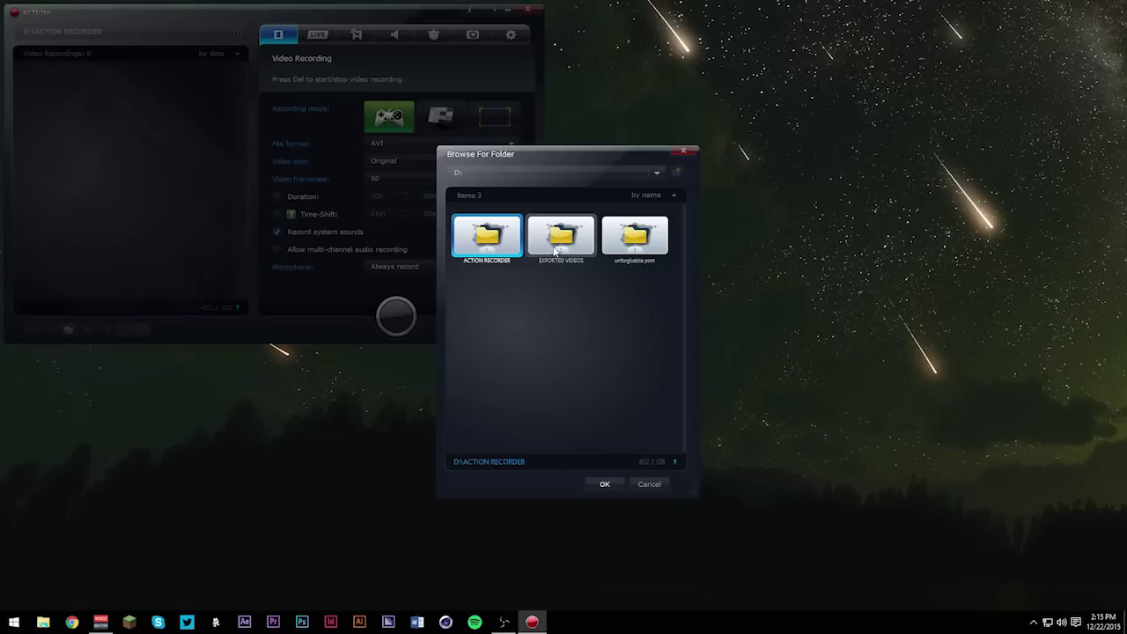
left_click(656, 173)
left_click(468, 199)
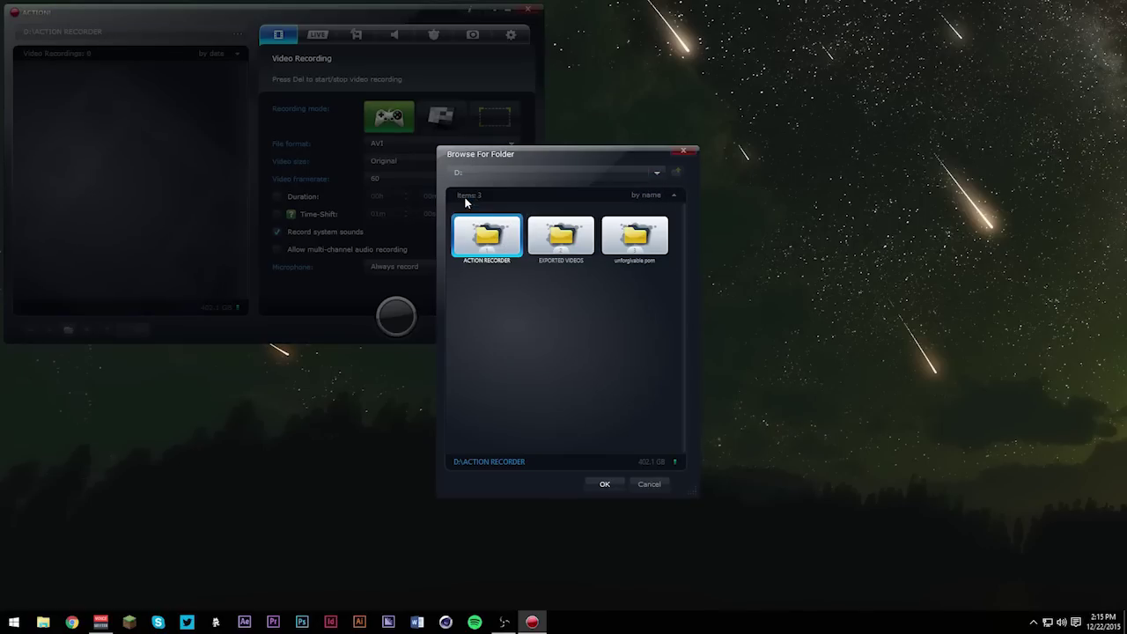
double_click(482, 246)
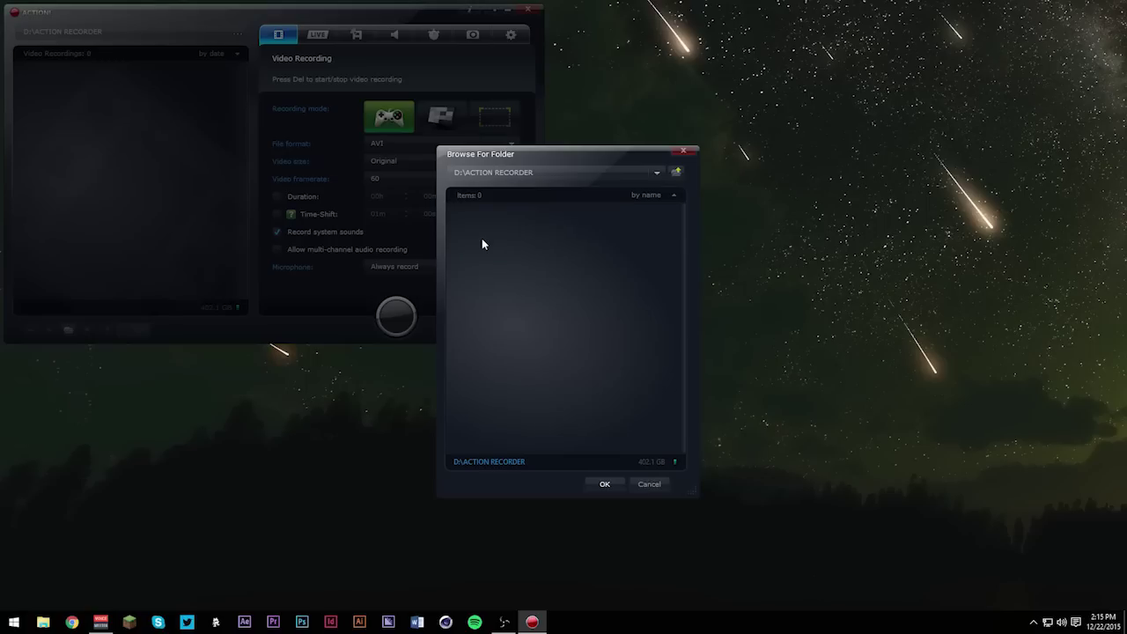
left_click(604, 485)
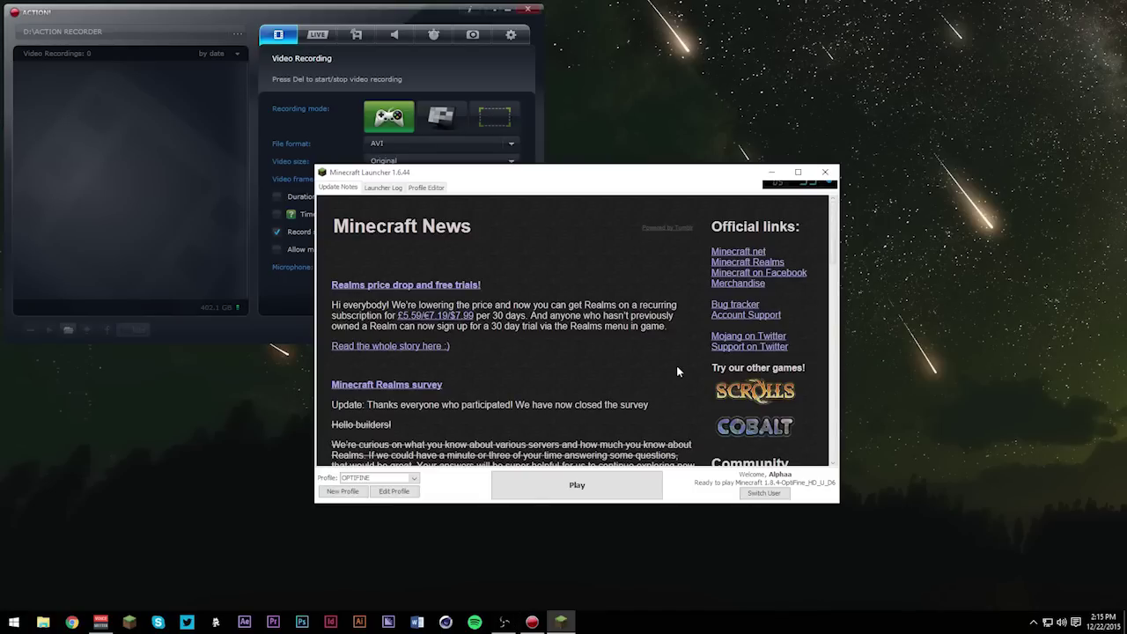
Step: Launch Minecraft 1.8.4 from the launcher using the OPTIFINE profile
left_click(593, 482)
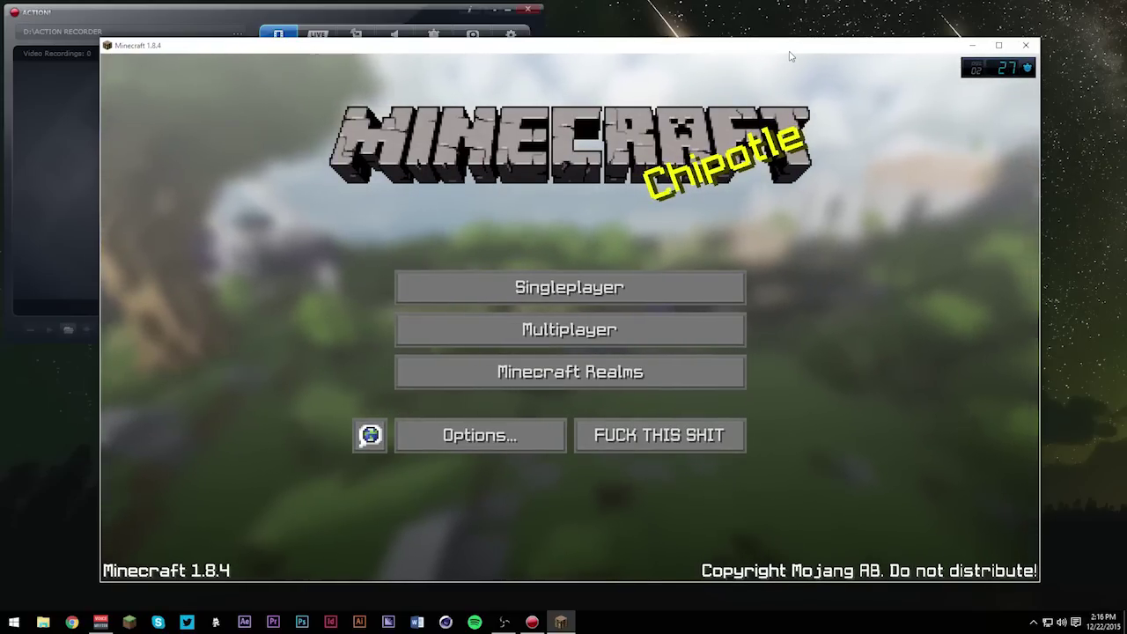
Step: Move the Minecraft window to the top of the screen, check Action!, then return to Minecraft
left_click_drag(789, 56, 803, 8)
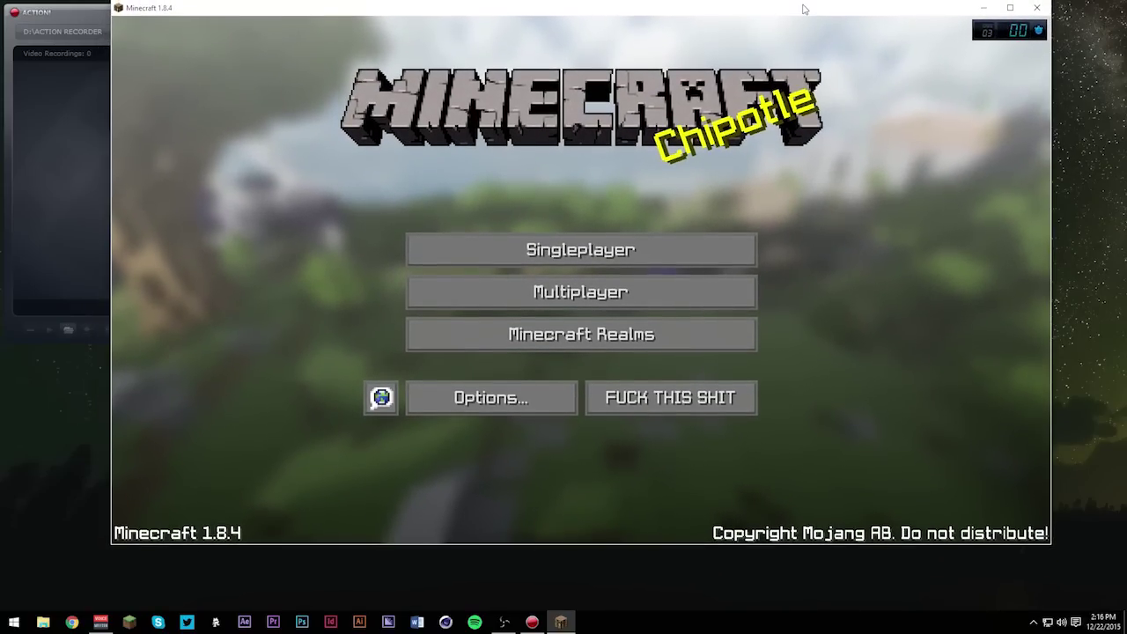
left_click(55, 150)
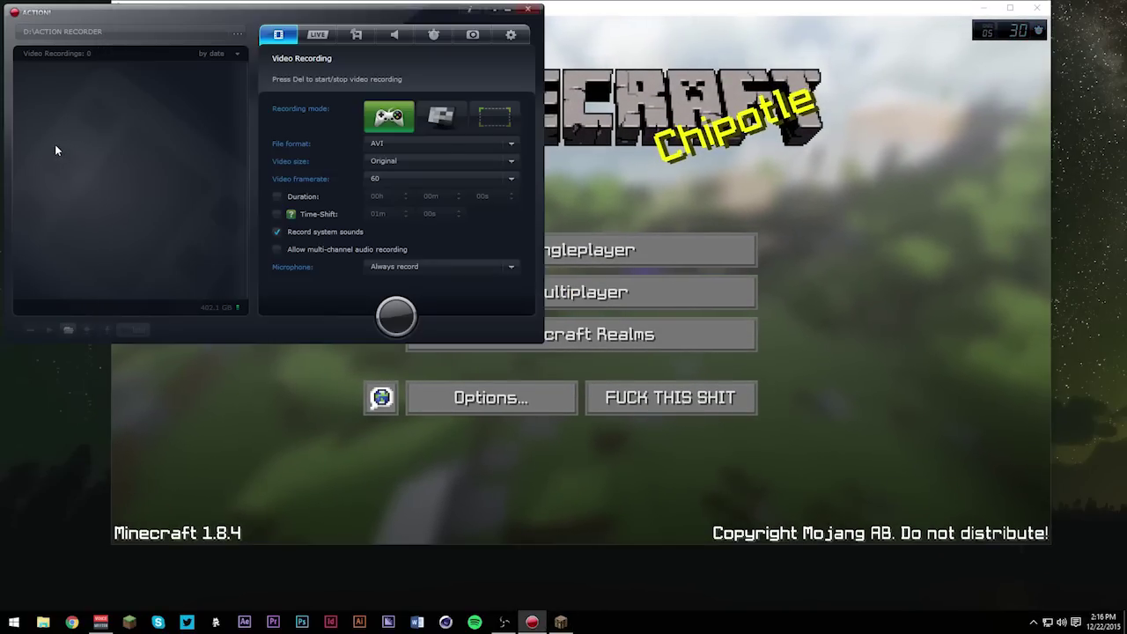
left_click(773, 192)
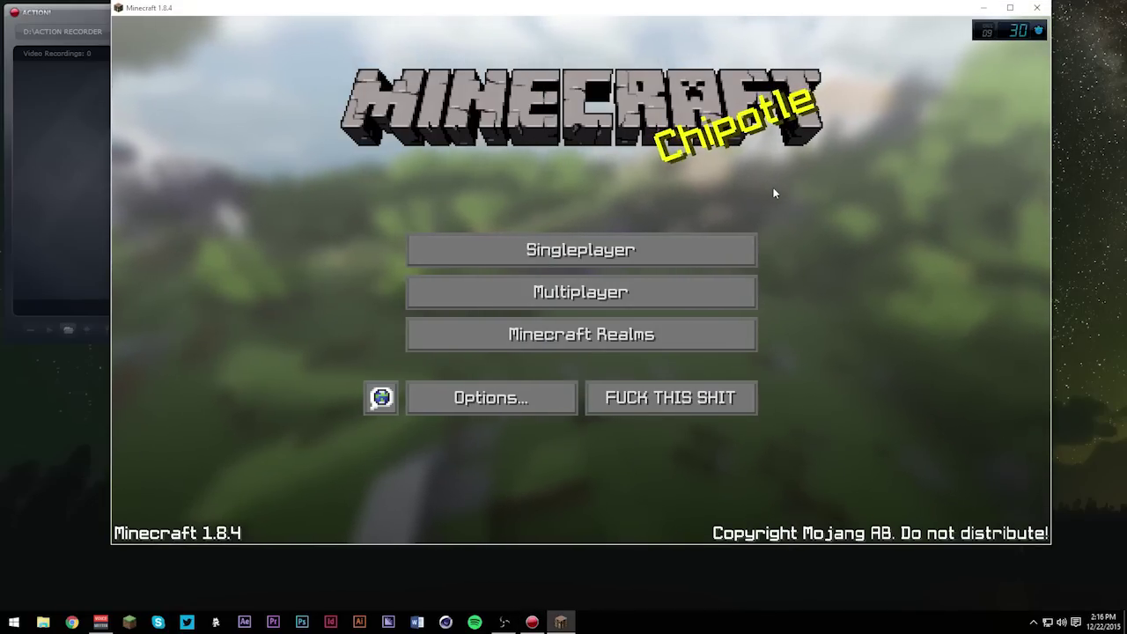
Step: Join the BADLION server from the Multiplayer server list
left_click(647, 299)
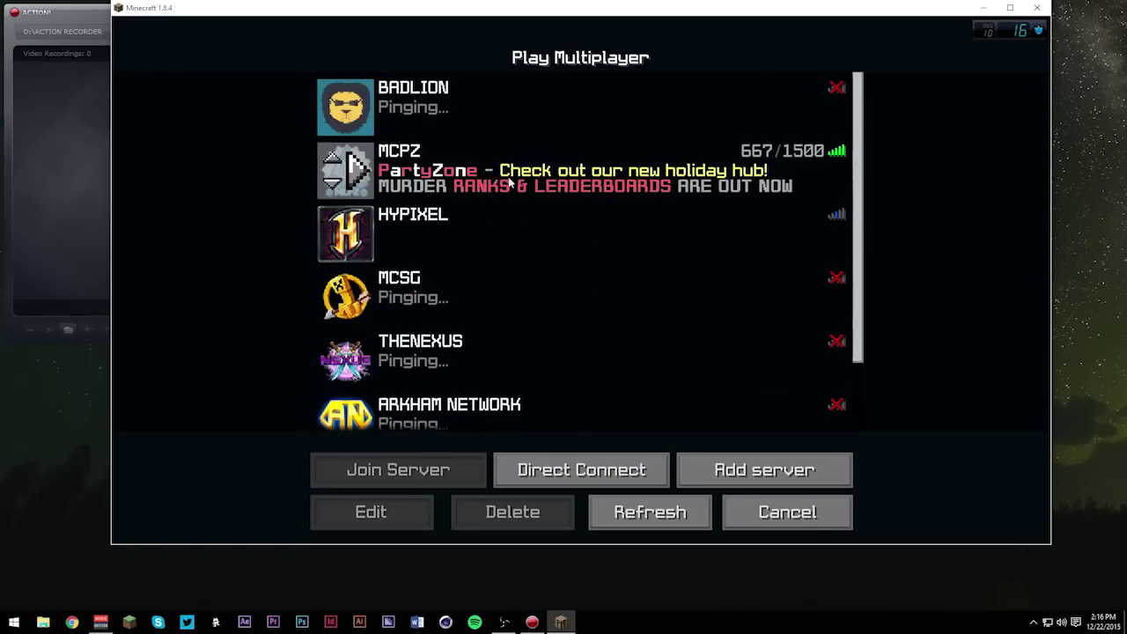
left_click(528, 113)
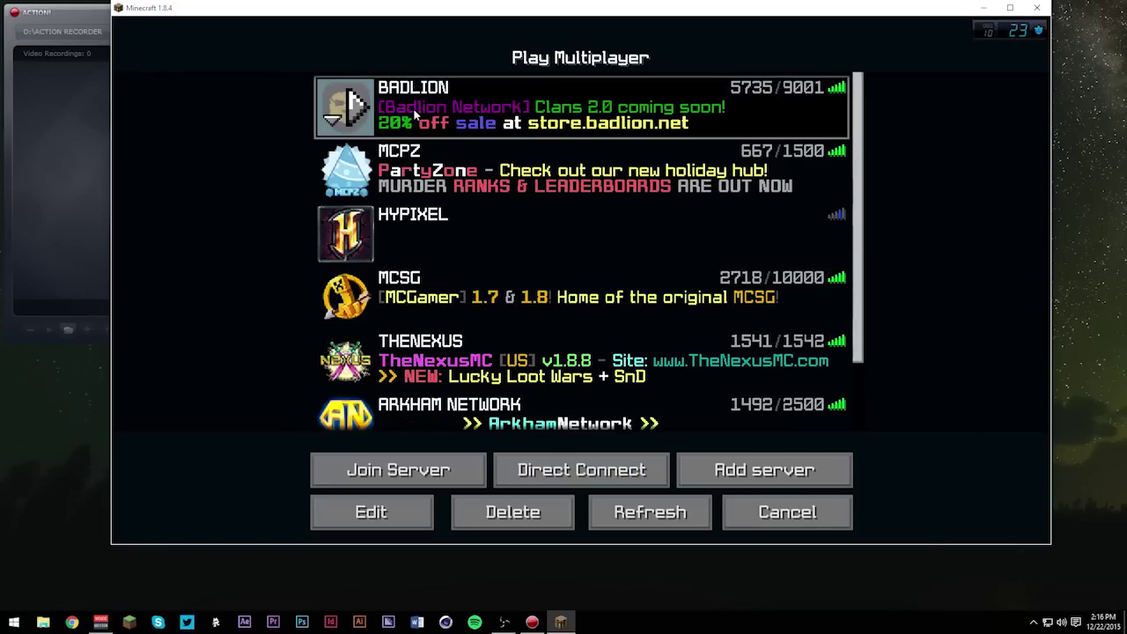
left_click(348, 476)
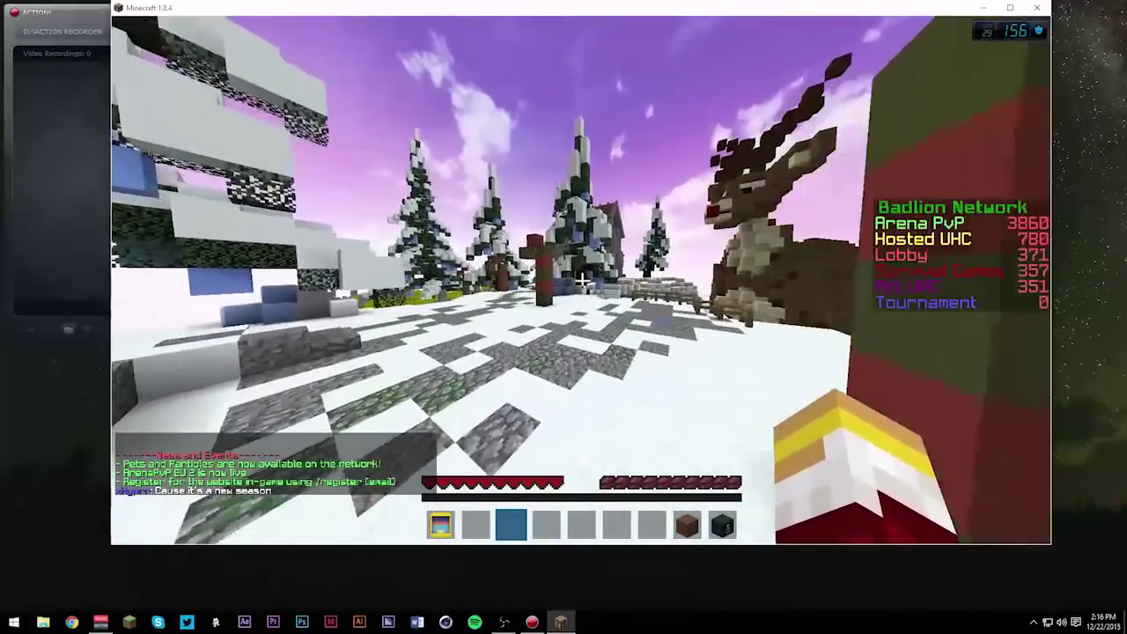
Step: Toggle gameplay recording with the F9 hotkey, then pause the game
key("F9")
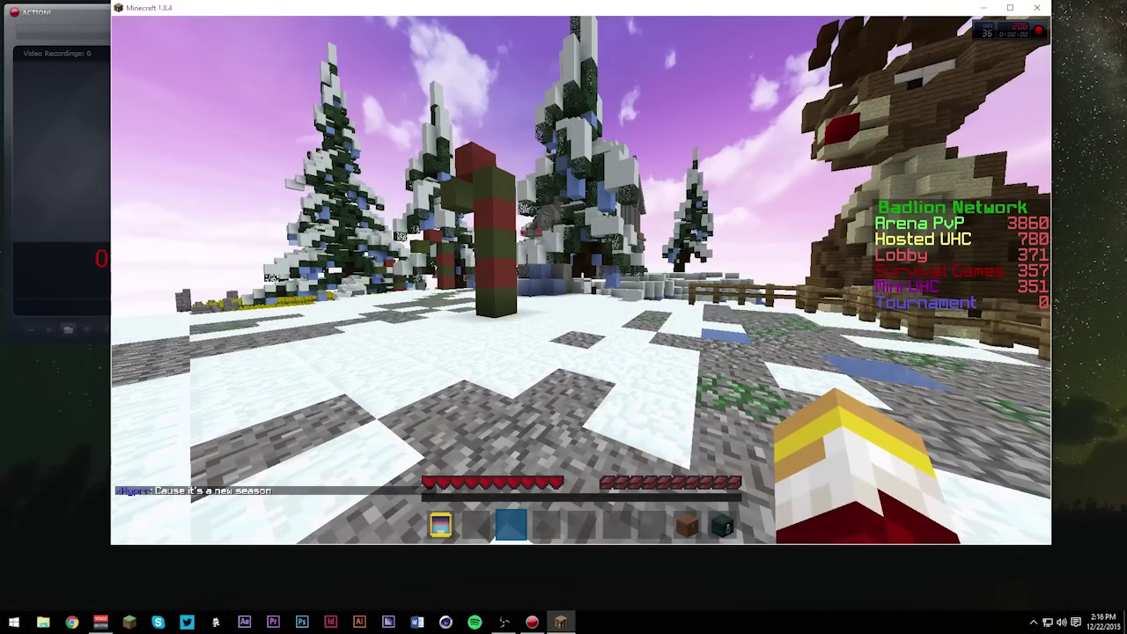
key("F9")
key("Escape")
Step: Review the Action! hotkey and video settings, minimize the recorder and resume Minecraft
left_click(70, 192)
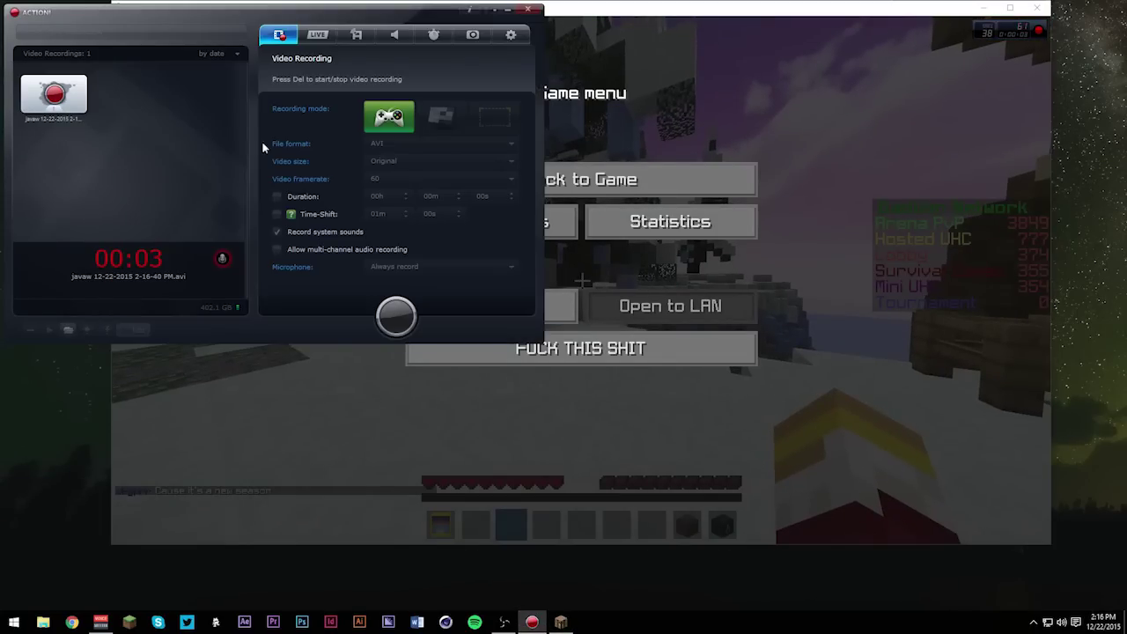
left_click(510, 34)
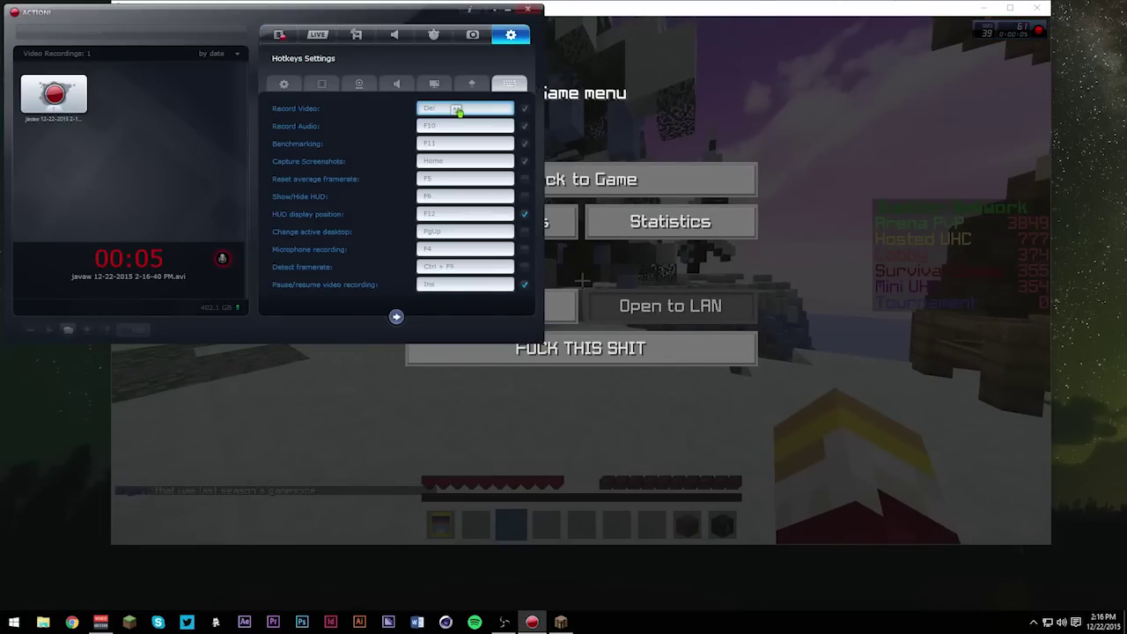
left_click(279, 35)
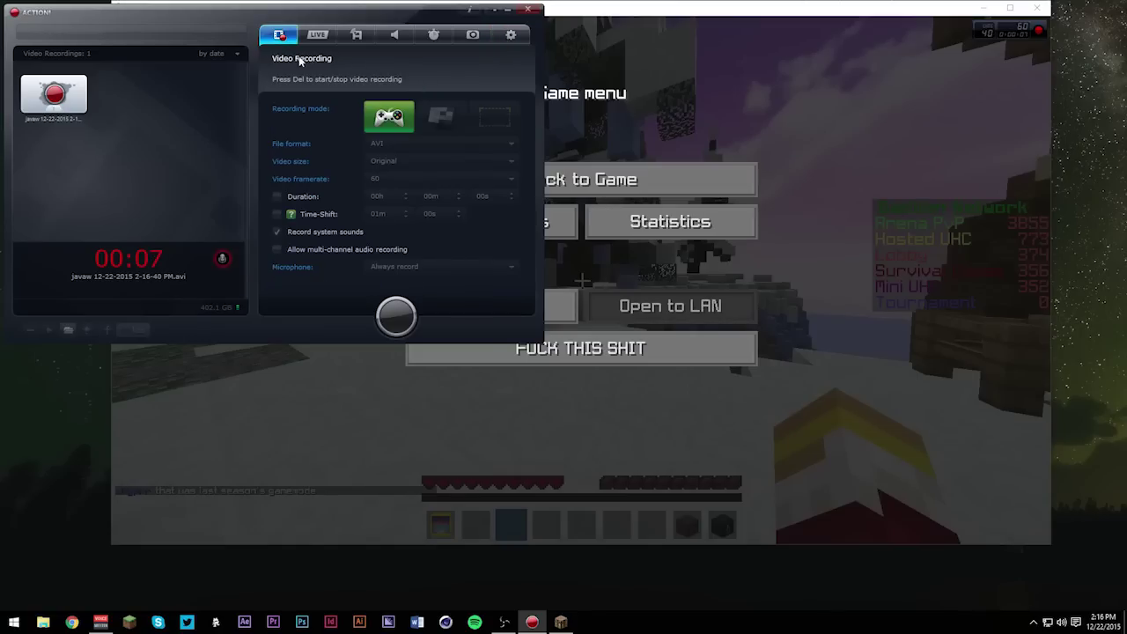
left_click(496, 12)
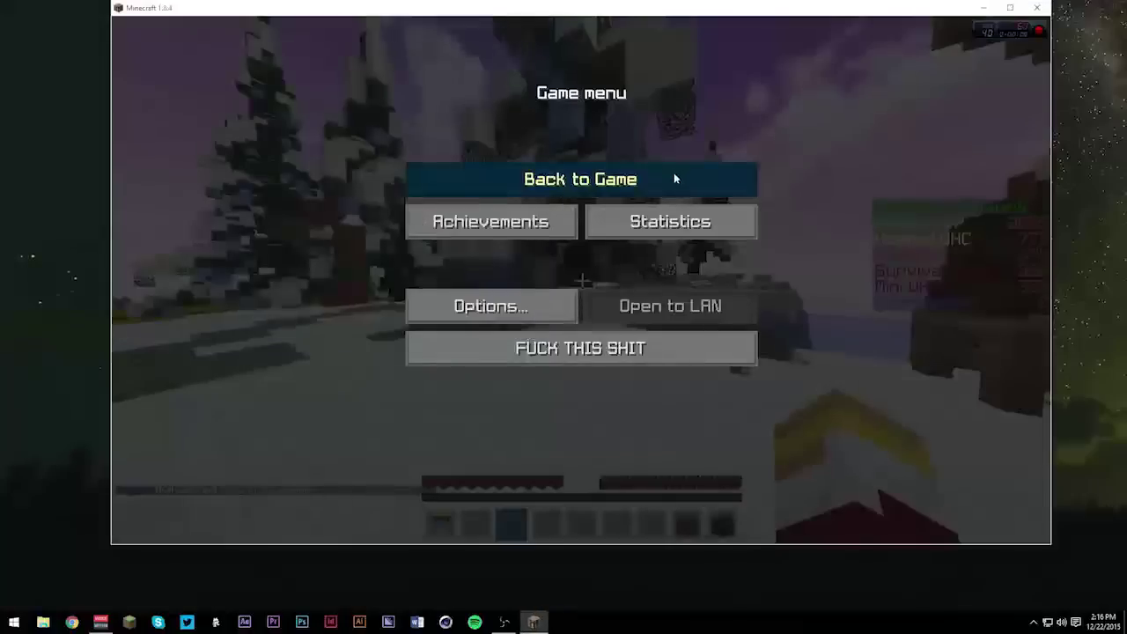
left_click(674, 176)
Step: Walk past the candy-cane pole and through the wheat field toward the stone building
key("w")
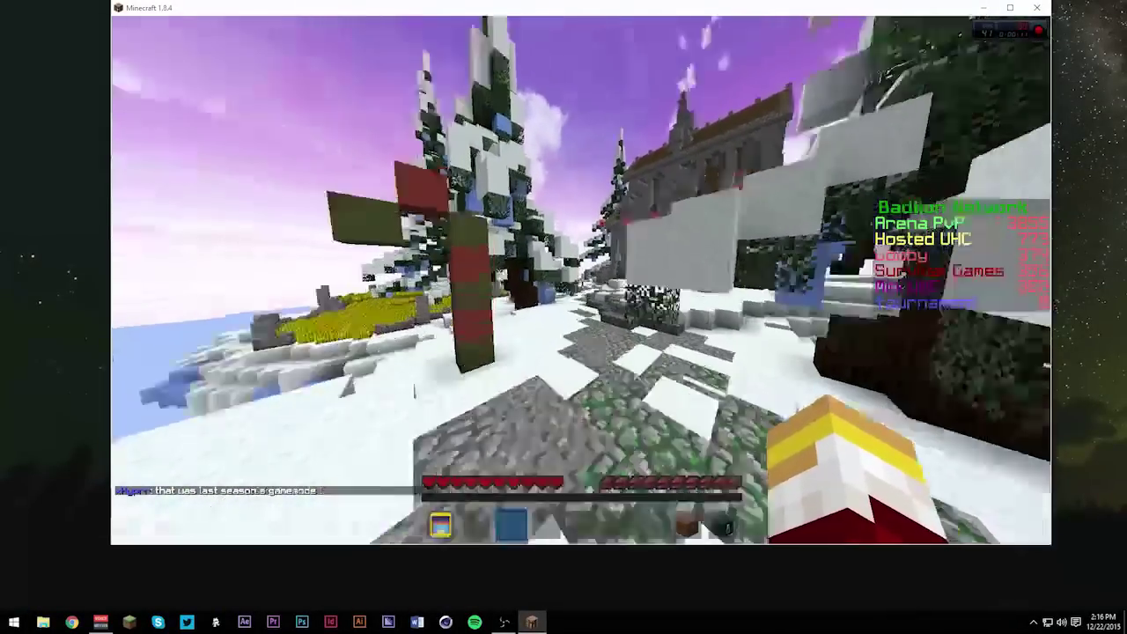
key("w")
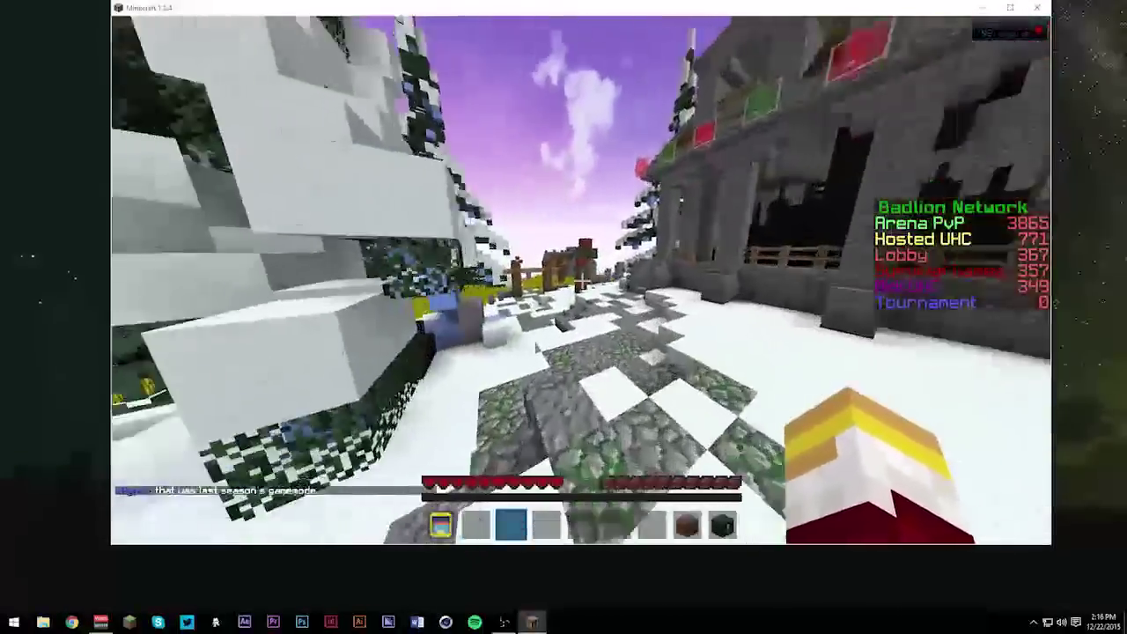
key("w")
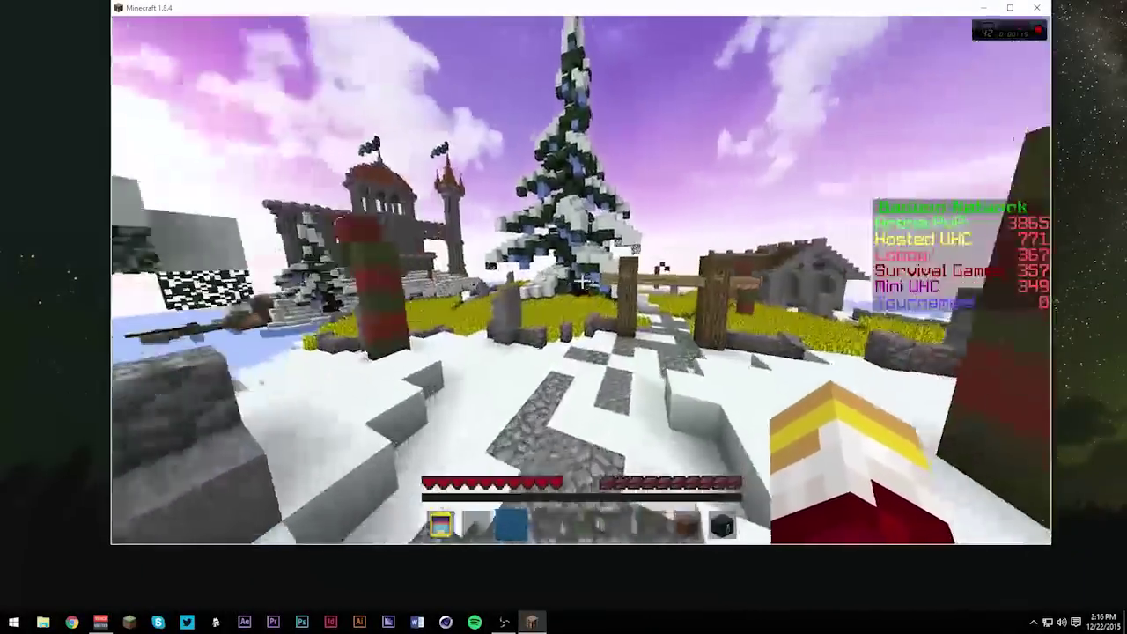
key("w")
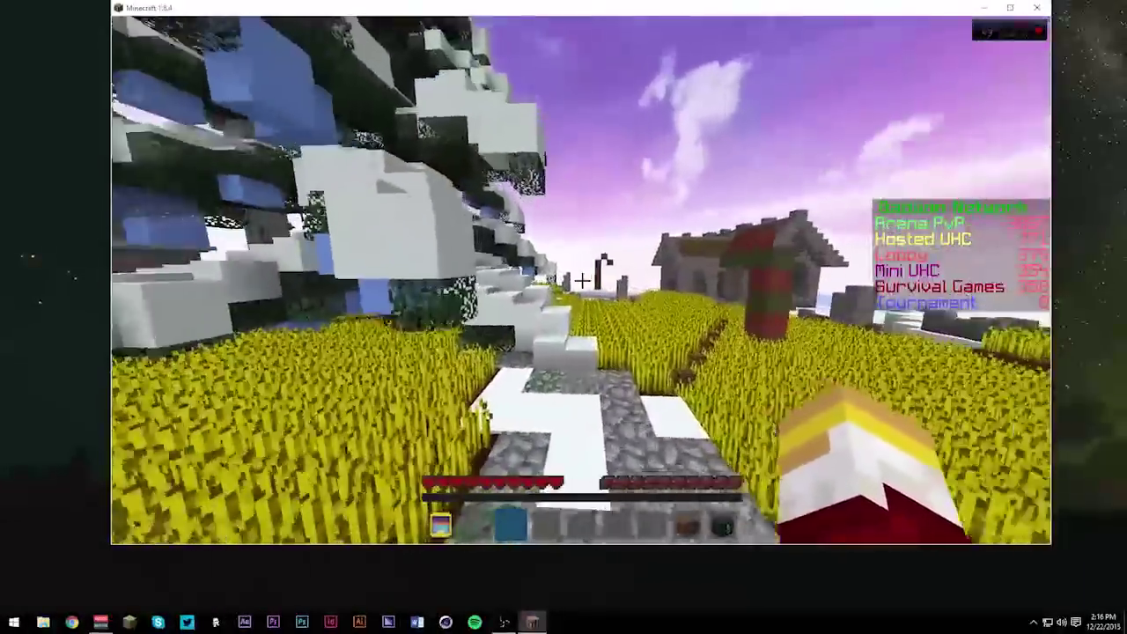
key("w")
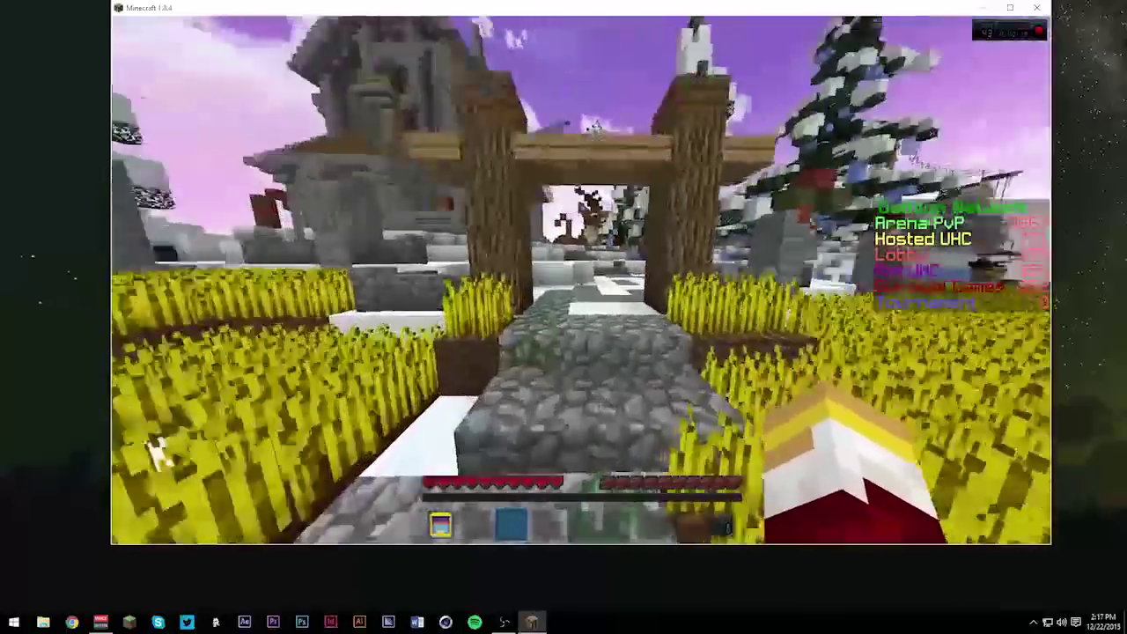
key("w")
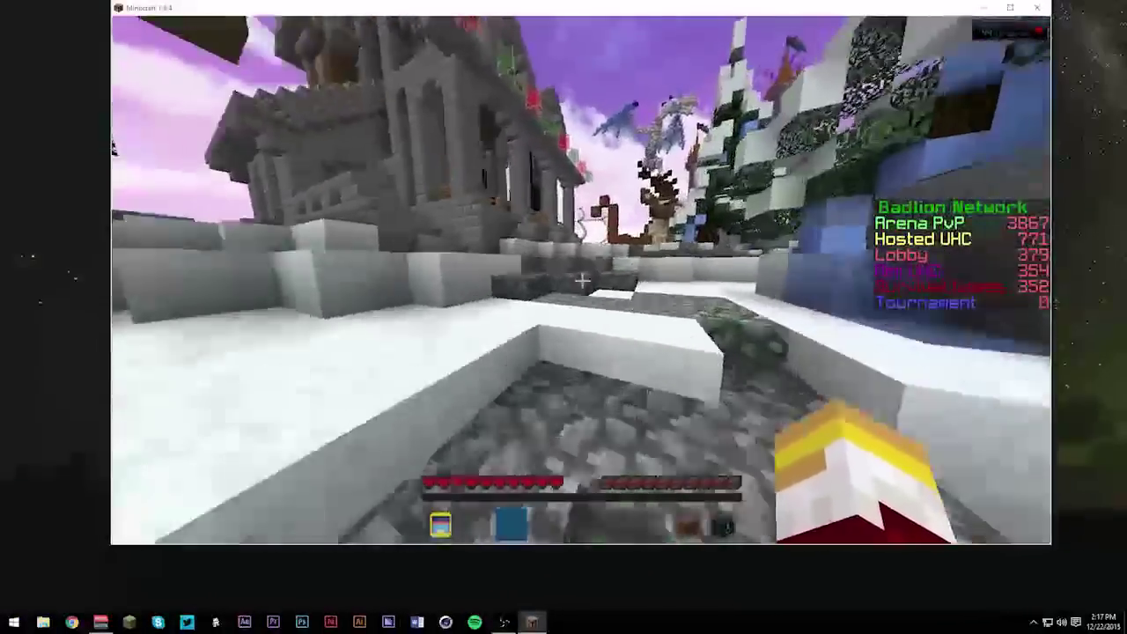
key("w")
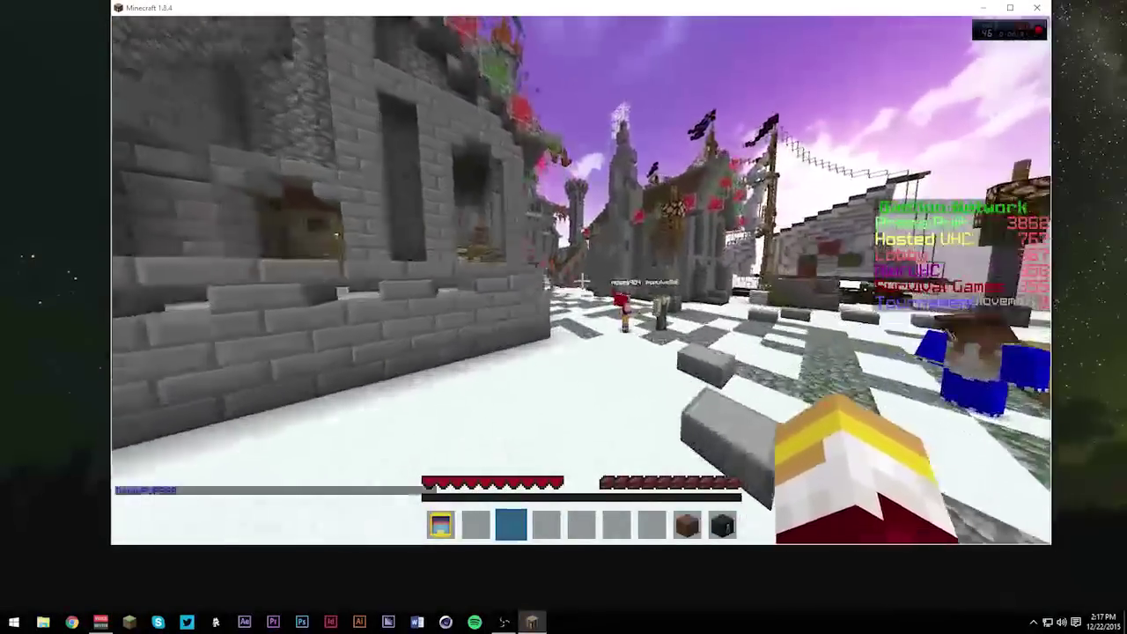
Step: Cross the stone courtyard, climb the snowy steps along the castle wall, then pause the game
key("w")
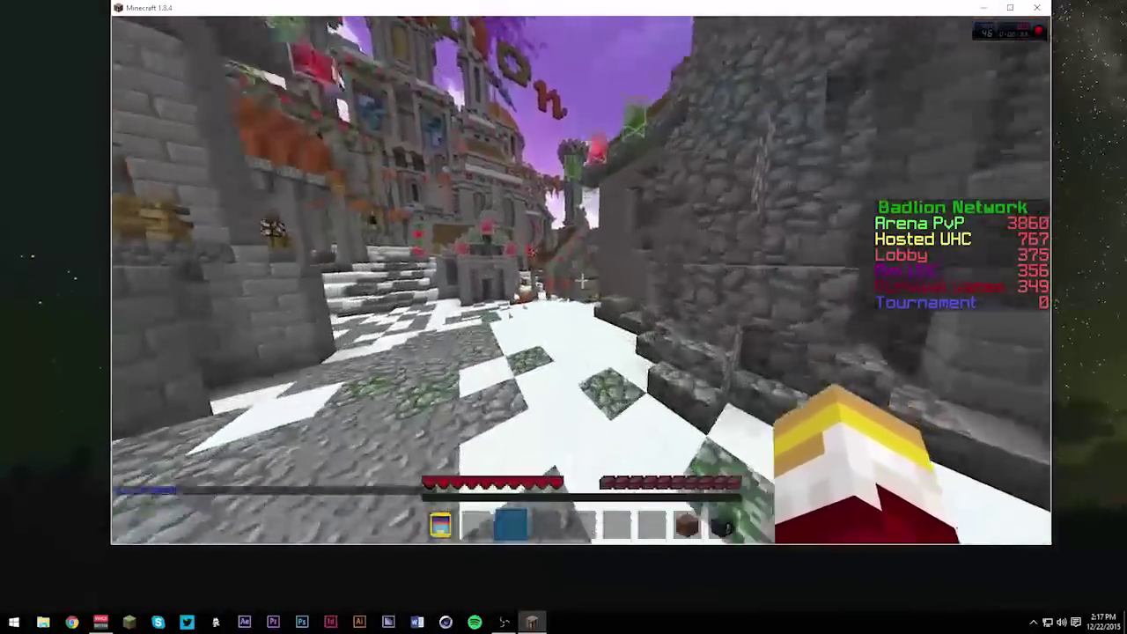
key("w")
key("w")
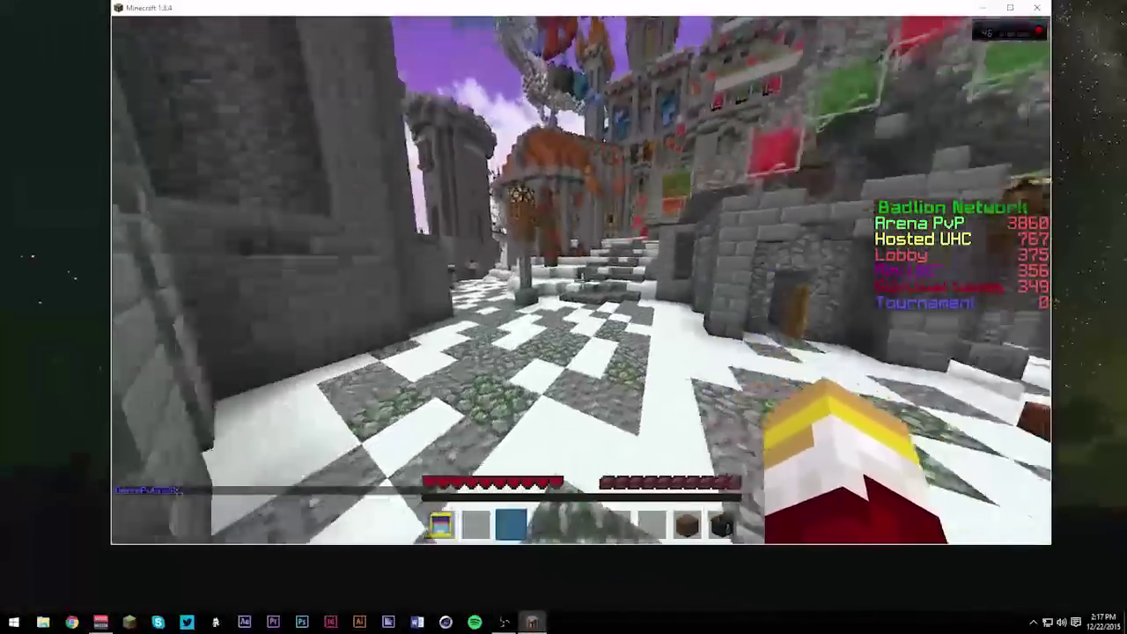
key("w")
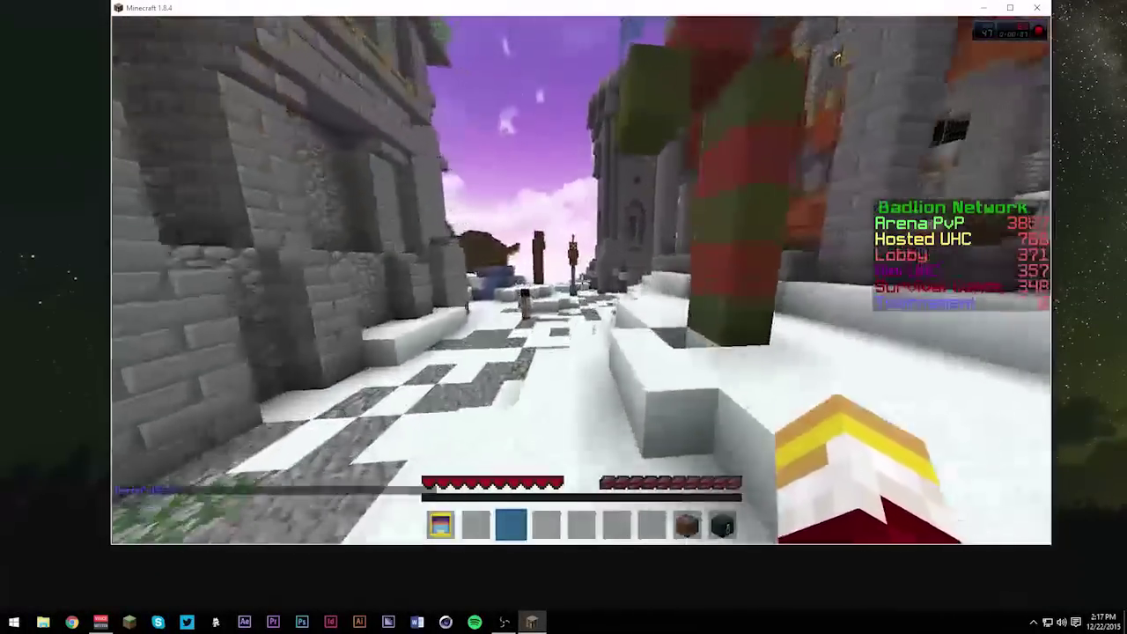
key("w")
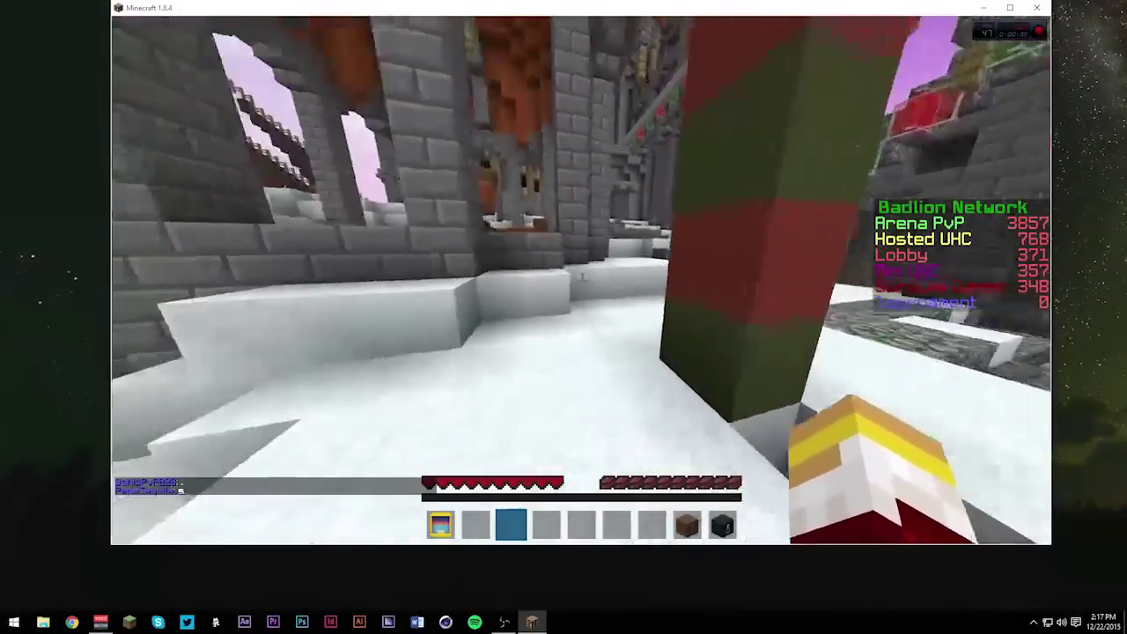
key("w")
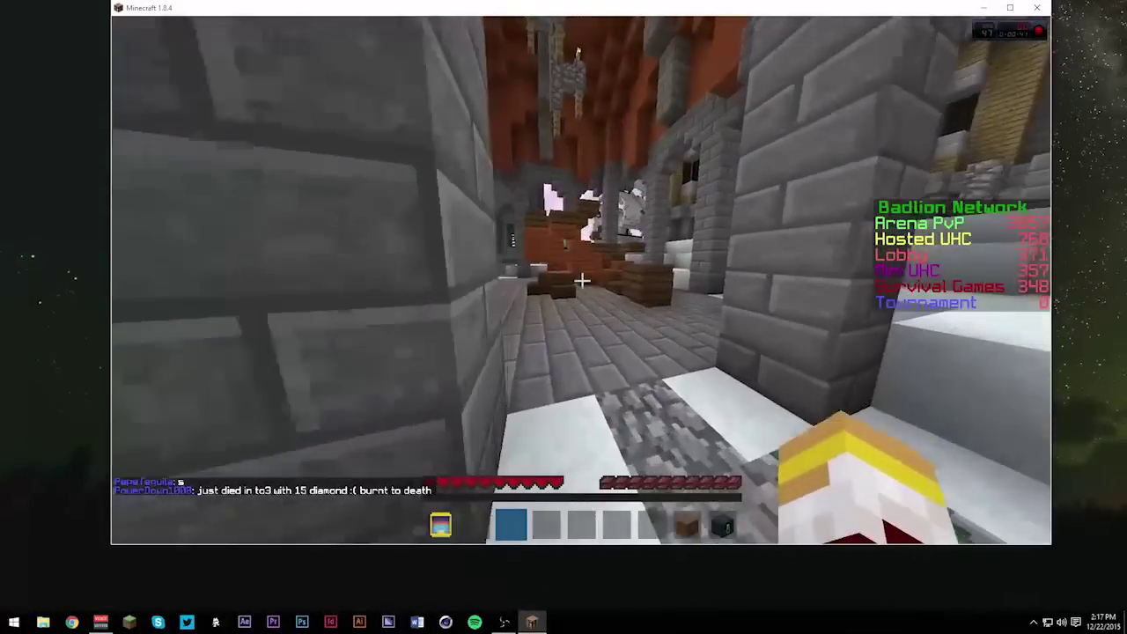
key("w")
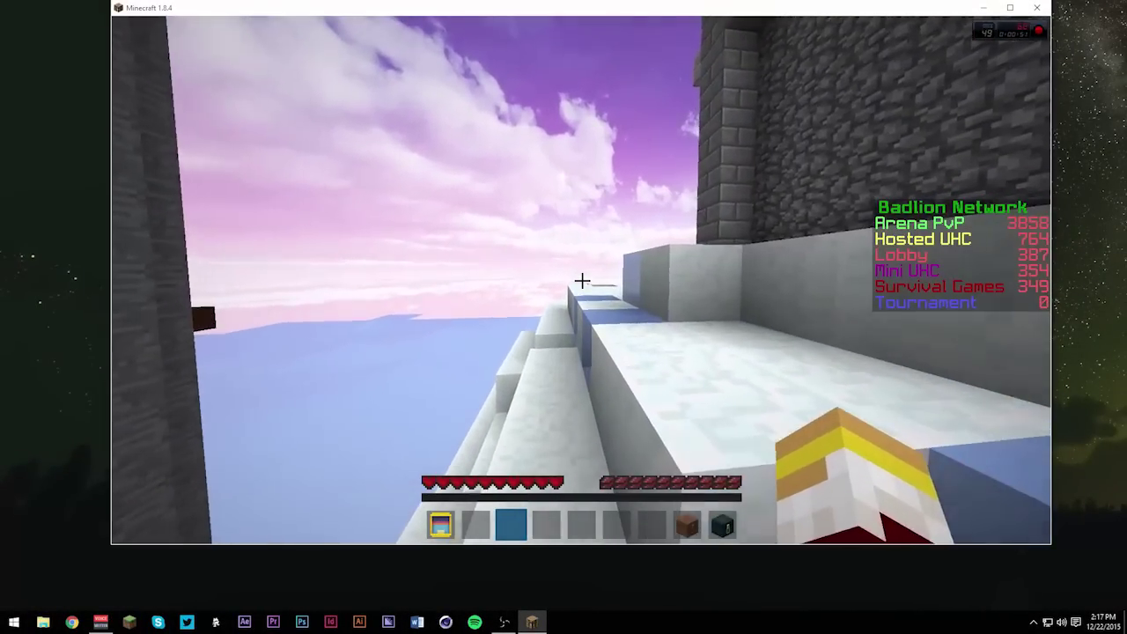
key("w")
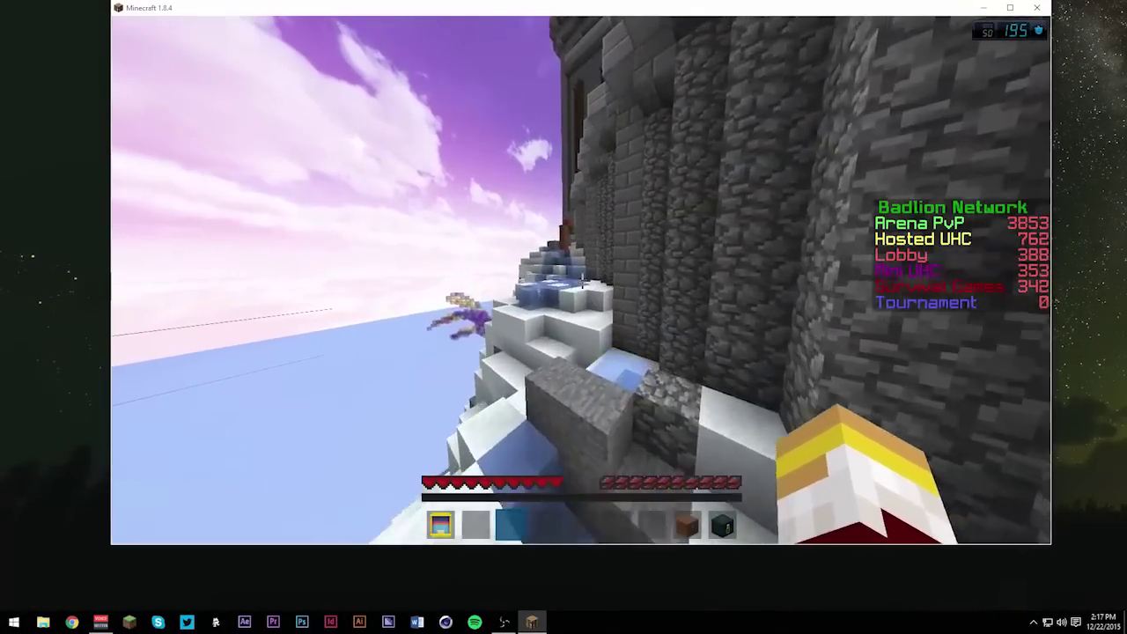
key("w")
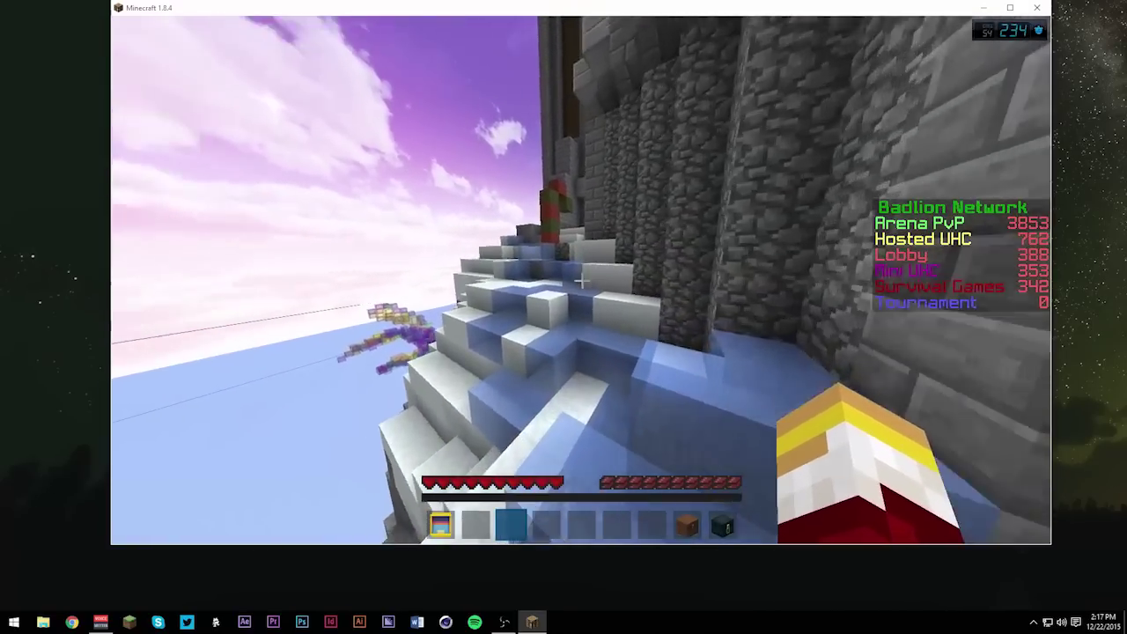
key("Escape")
Step: Close Minecraft, open D:\ACTION RECORDER in File Explorer and check the javaw AVI's size
left_click(1035, 9)
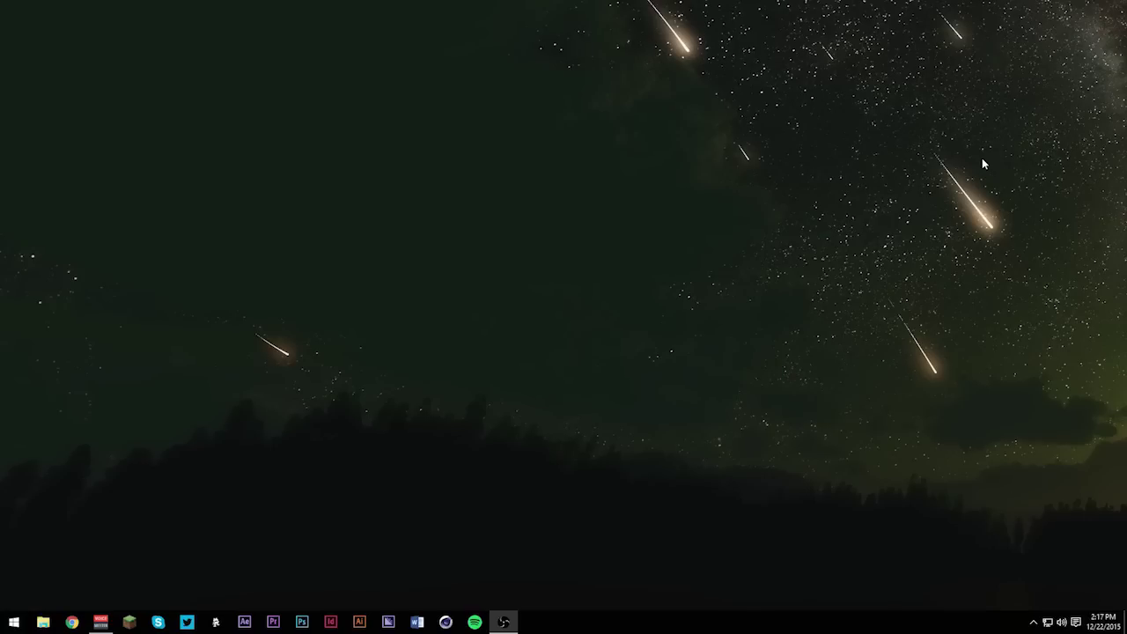
left_click(43, 622)
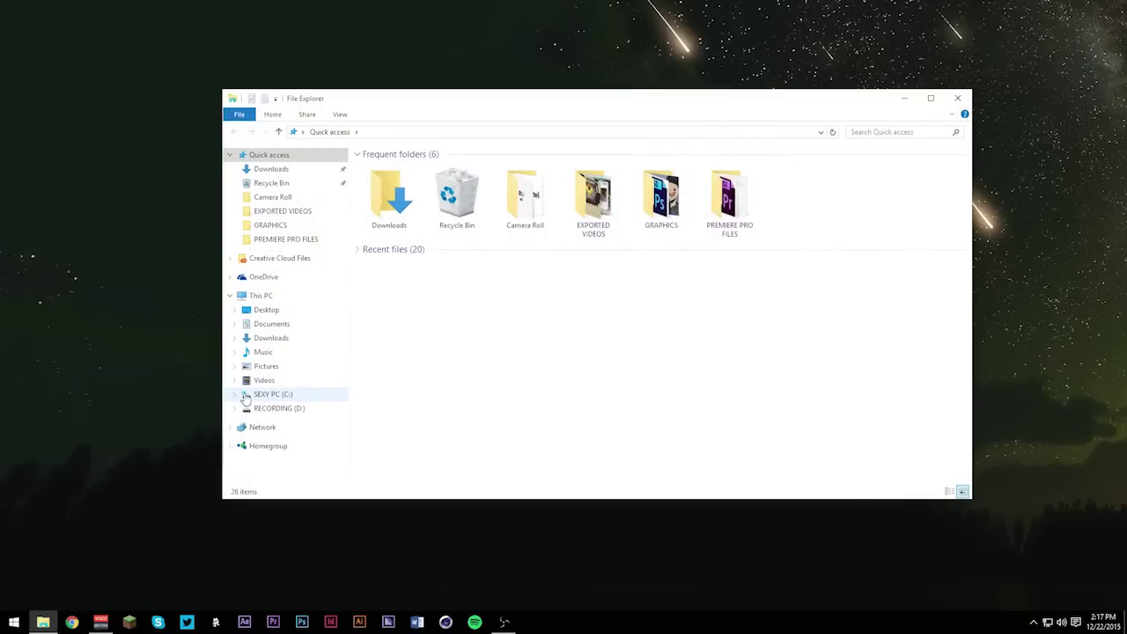
left_click(278, 408)
double_click(388, 189)
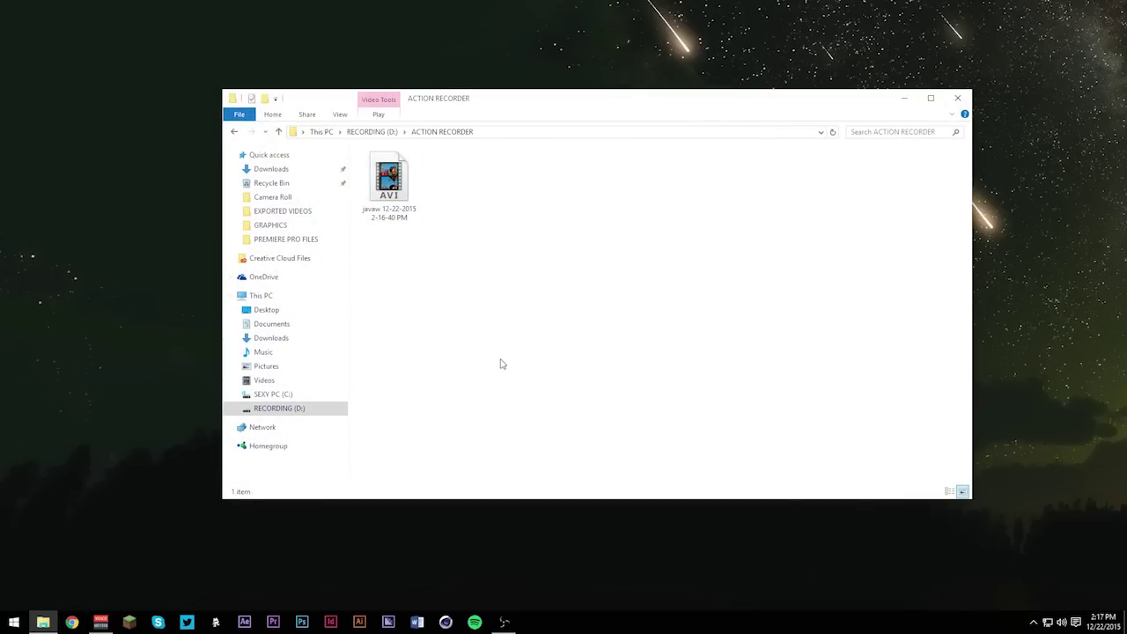
left_click_drag(440, 237, 378, 172)
left_click(457, 217)
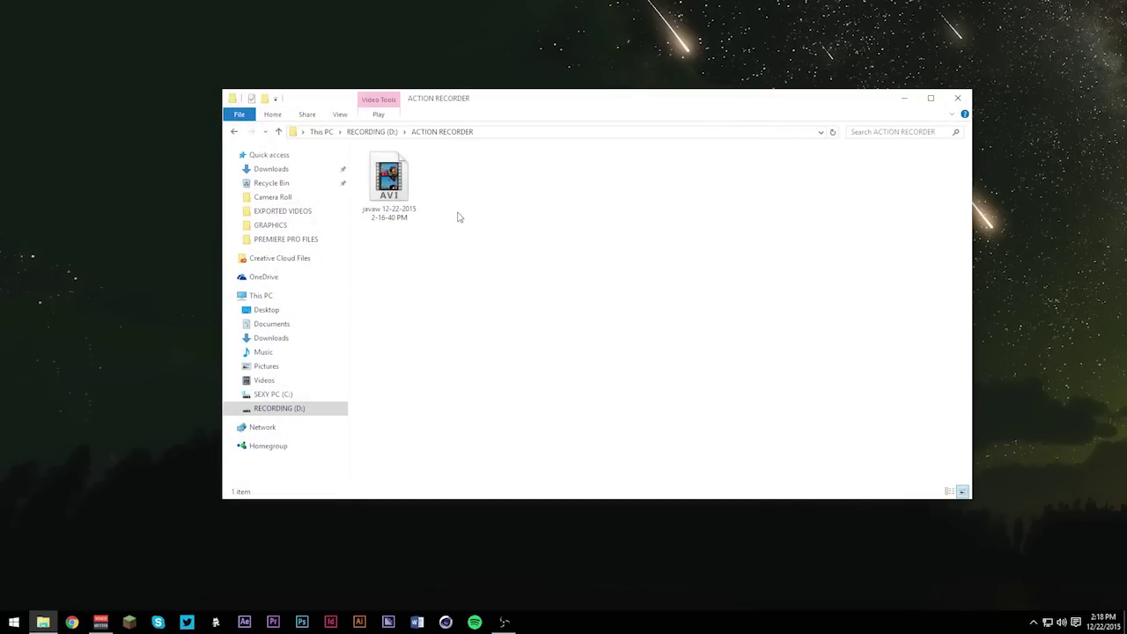
Step: Play the javaw AVI in Windows Media Player, skip ahead to about 00:18, pause, then close it
double_click(406, 177)
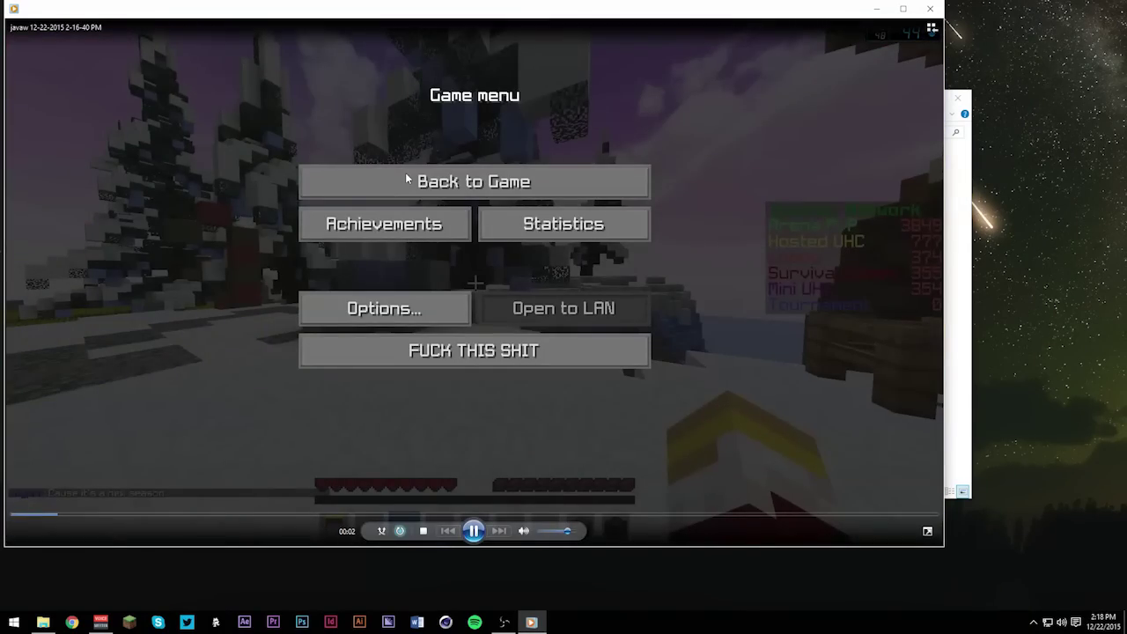
left_click(337, 514)
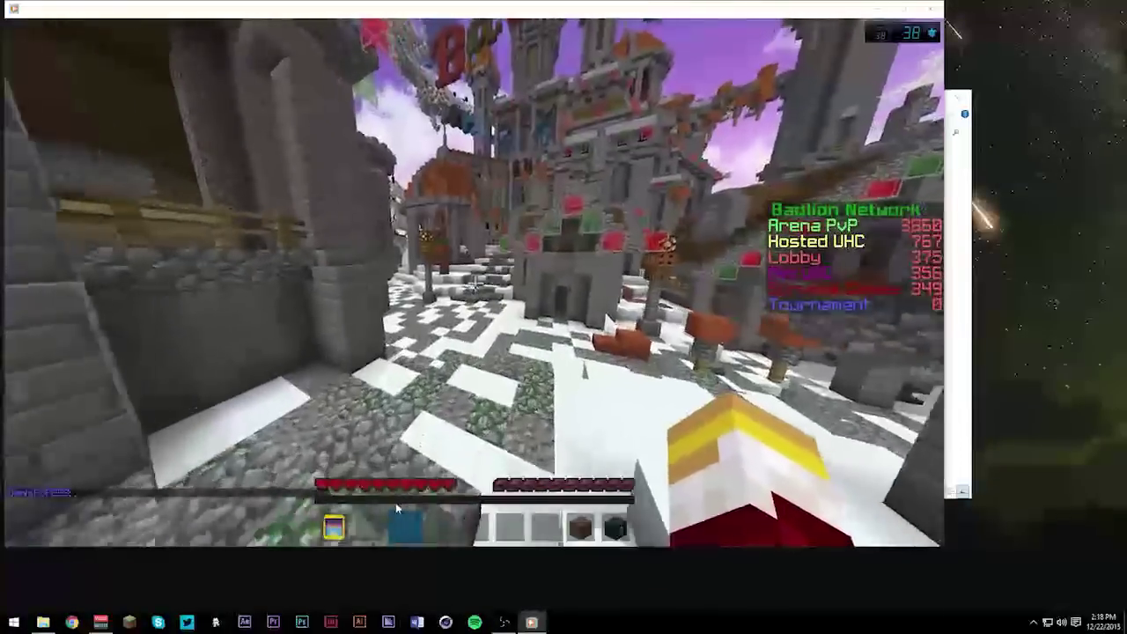
mouse_move(471, 530)
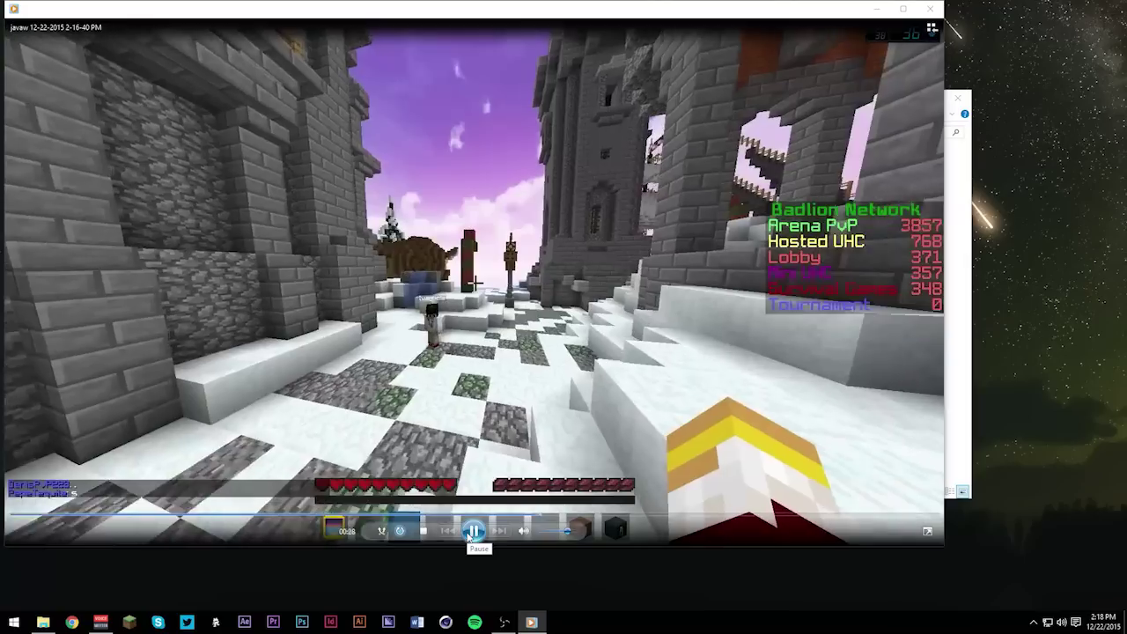
left_click(472, 530)
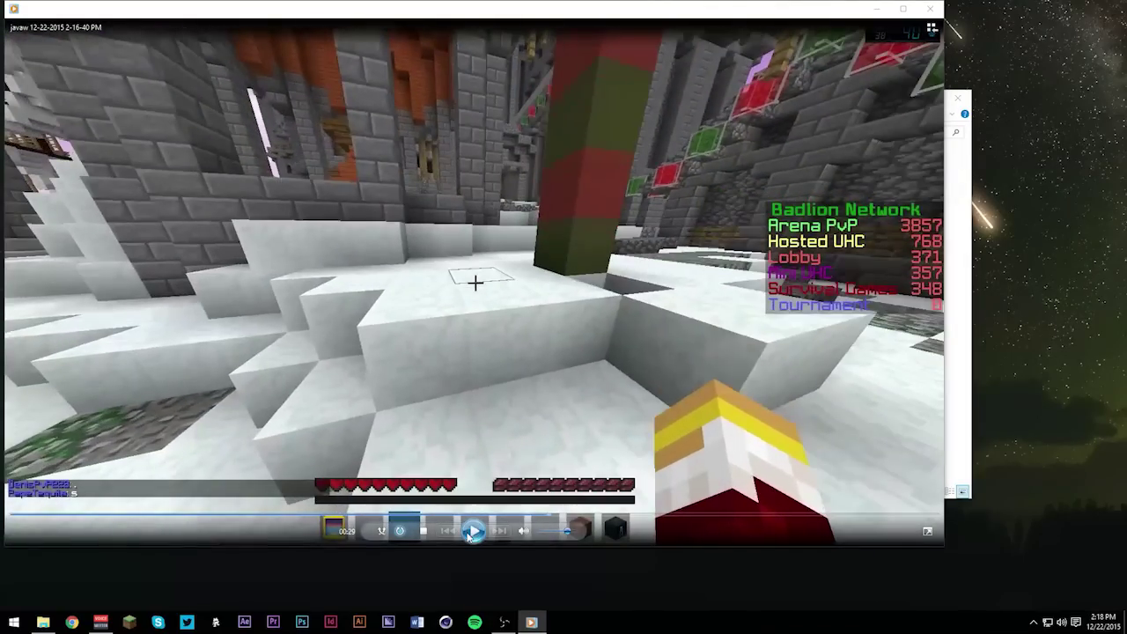
left_click(925, 10)
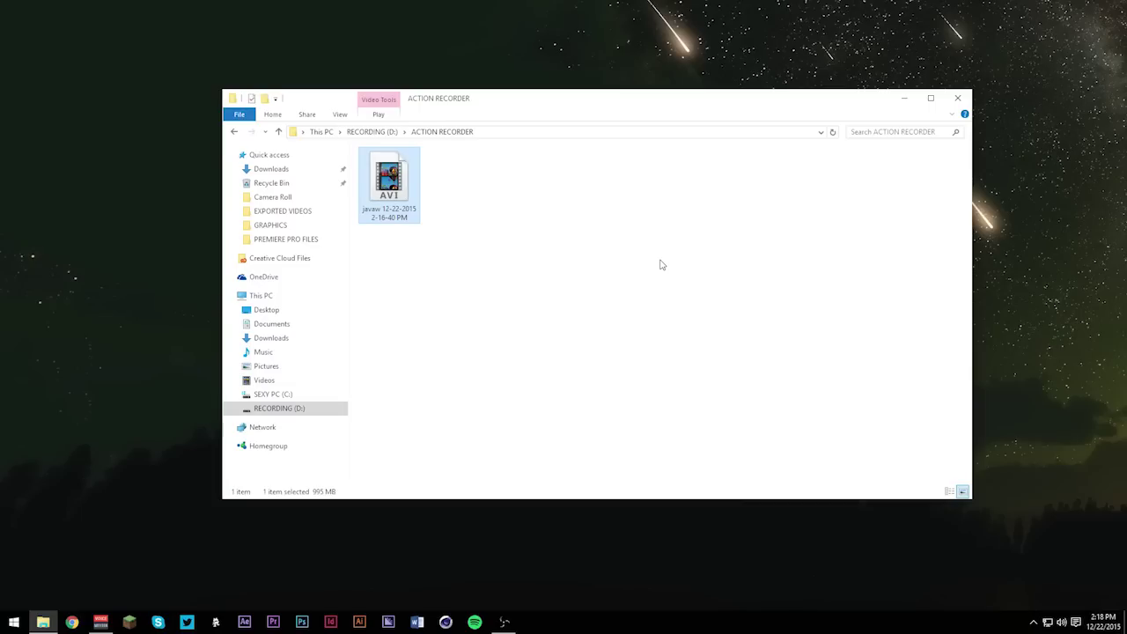
left_click(483, 328)
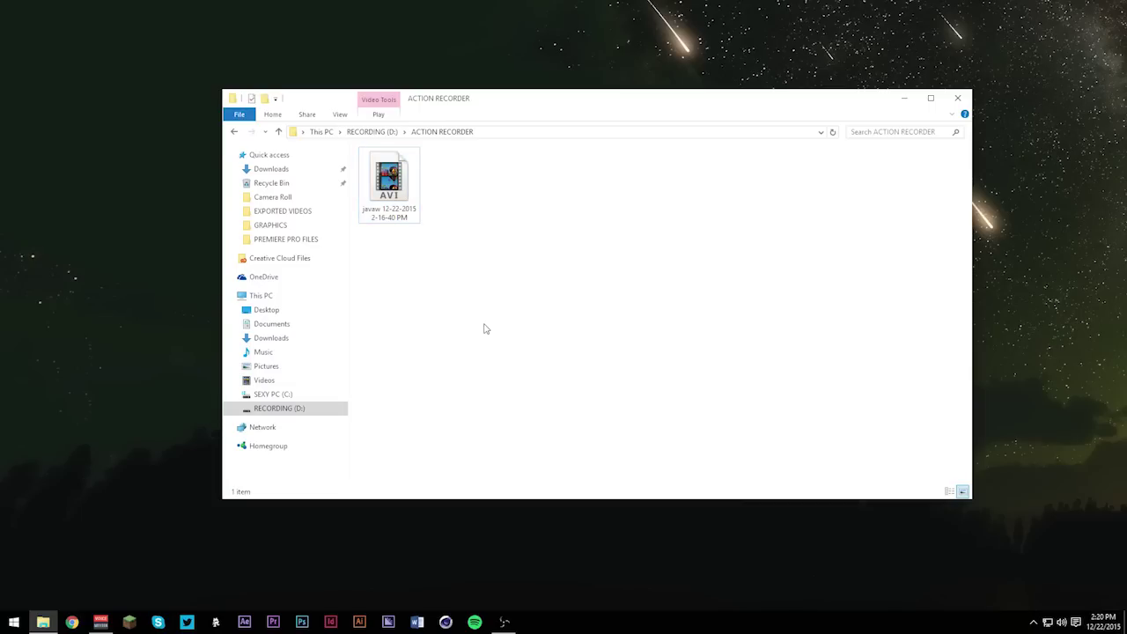